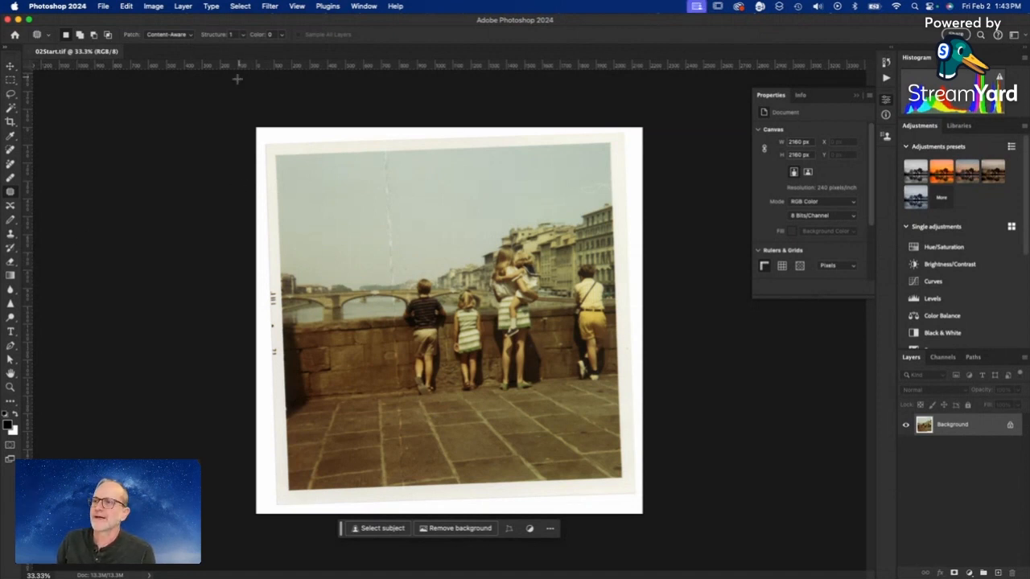
Add a horizontal guide across the canvas and align it with the photo's upper edge to check the tilt.
left_click_drag(262, 68, 309, 263)
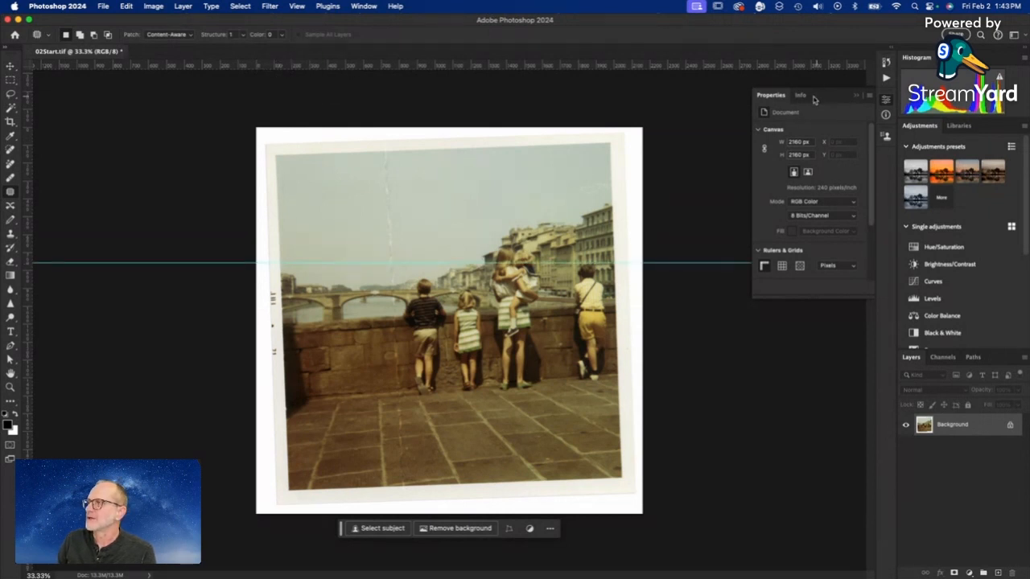
left_click(803, 95)
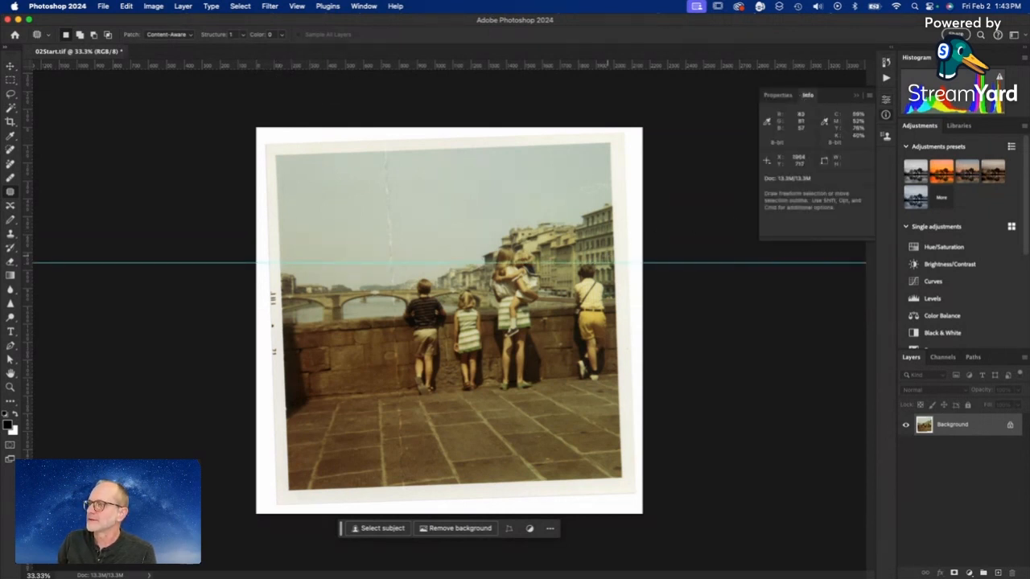
key("v")
left_click_drag(602, 262, 318, 159)
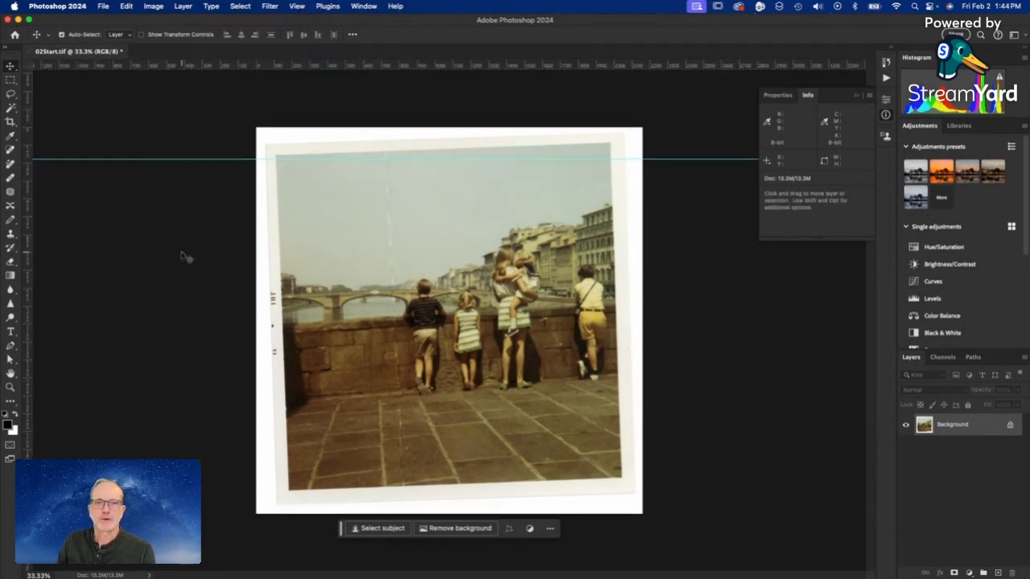
left_click(298, 6)
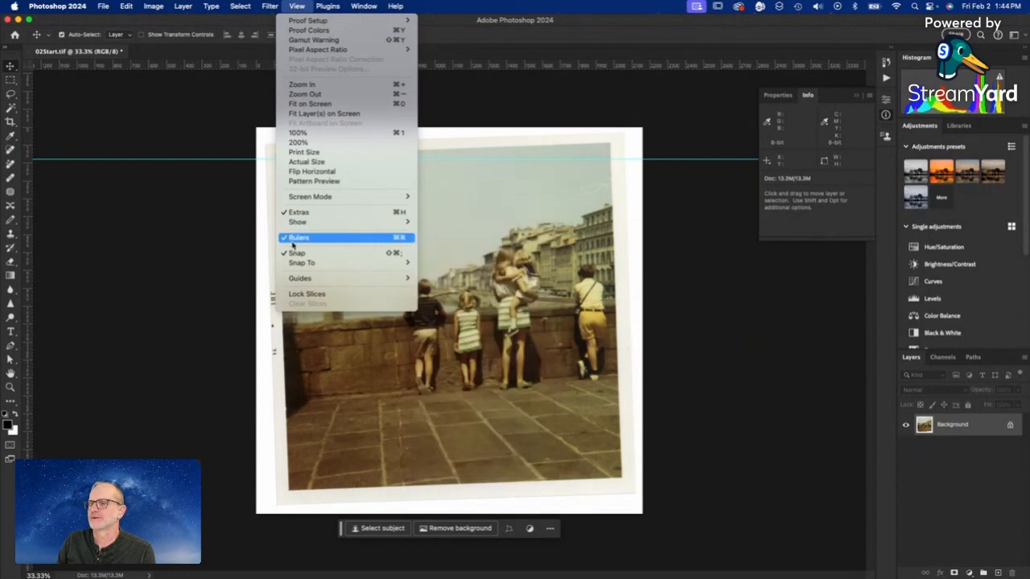
left_click(165, 263)
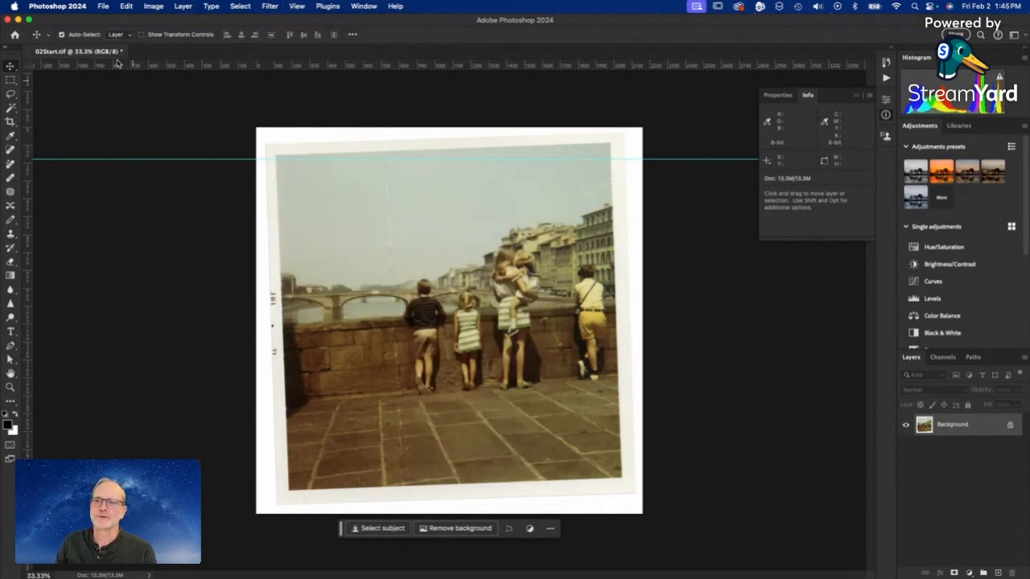
Set the ruler units to inches in the Units & Rulers preferences.
left_click(75, 5)
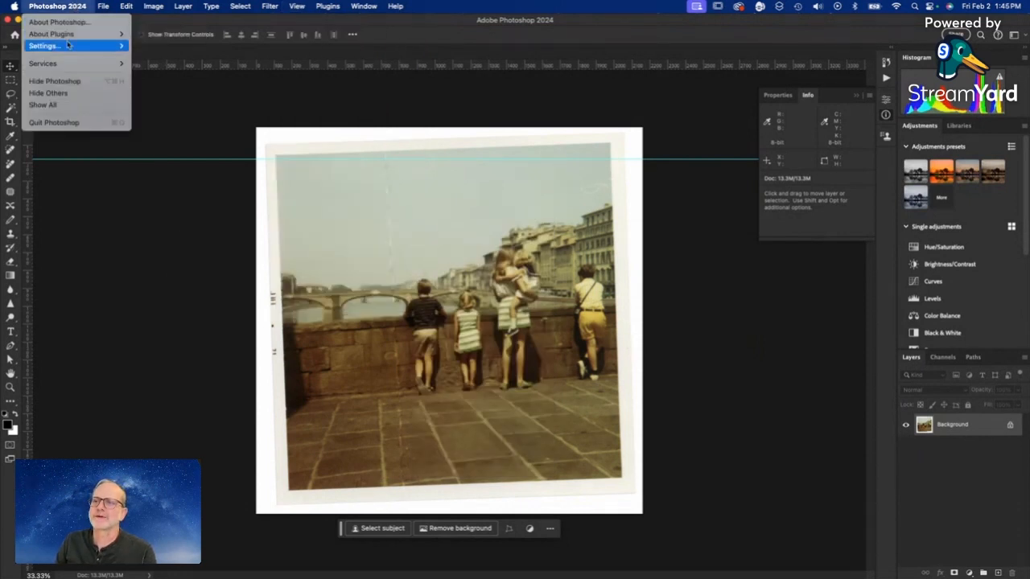
mouse_move(69, 46)
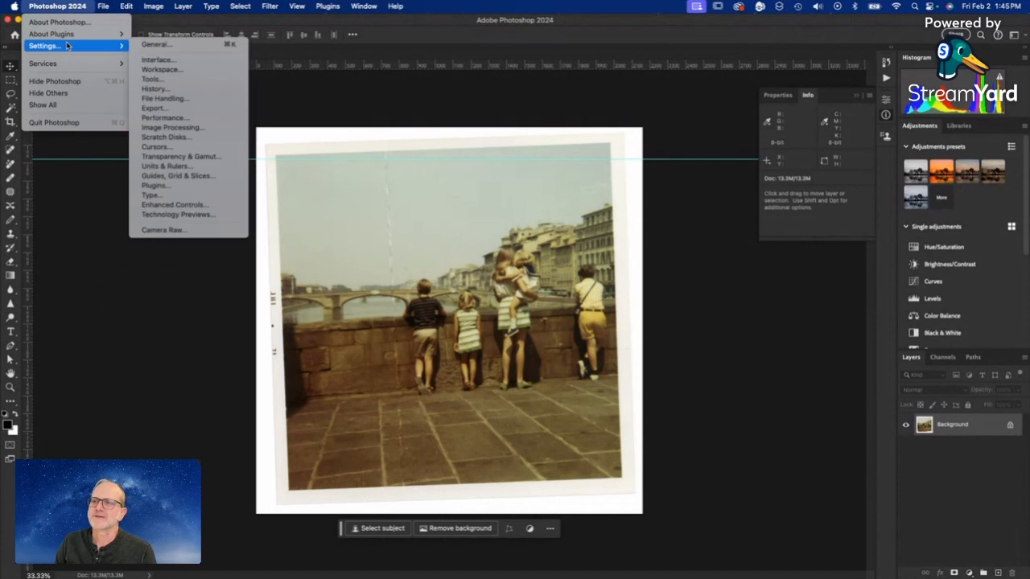
left_click(185, 168)
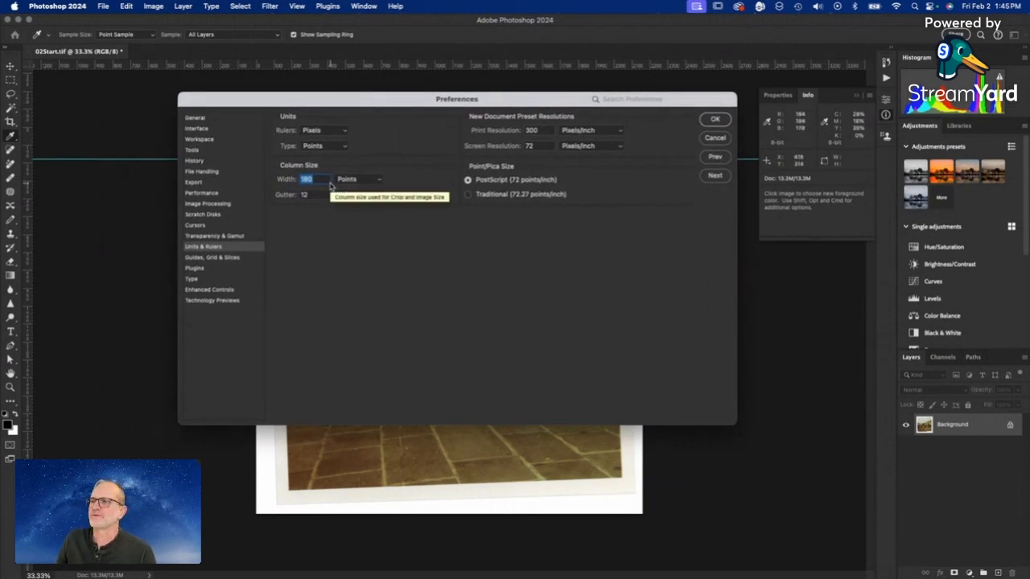
left_click(330, 129)
left_click(334, 141)
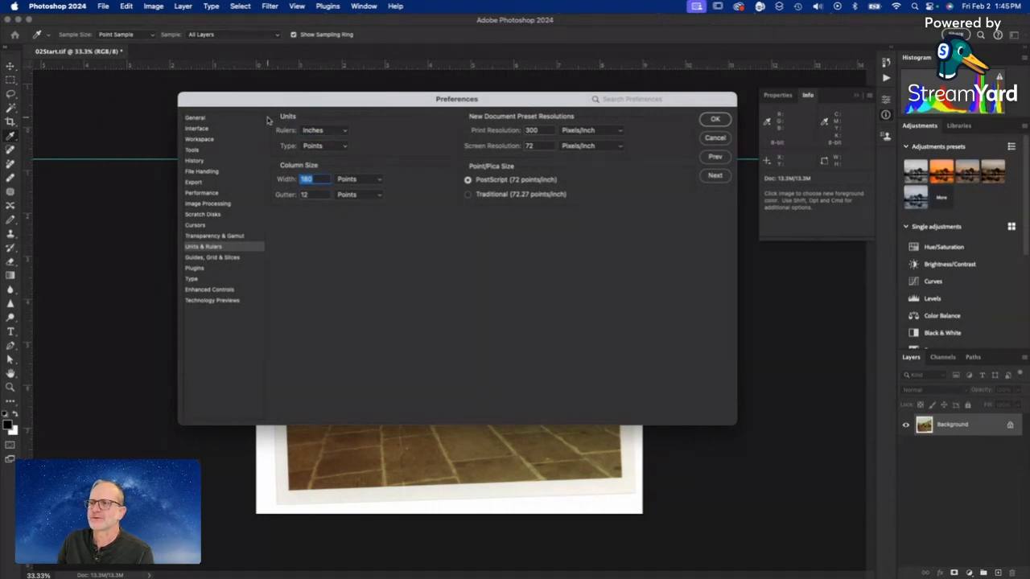
left_click(715, 120)
Remove the horizontal guide from the canvas.
key("v")
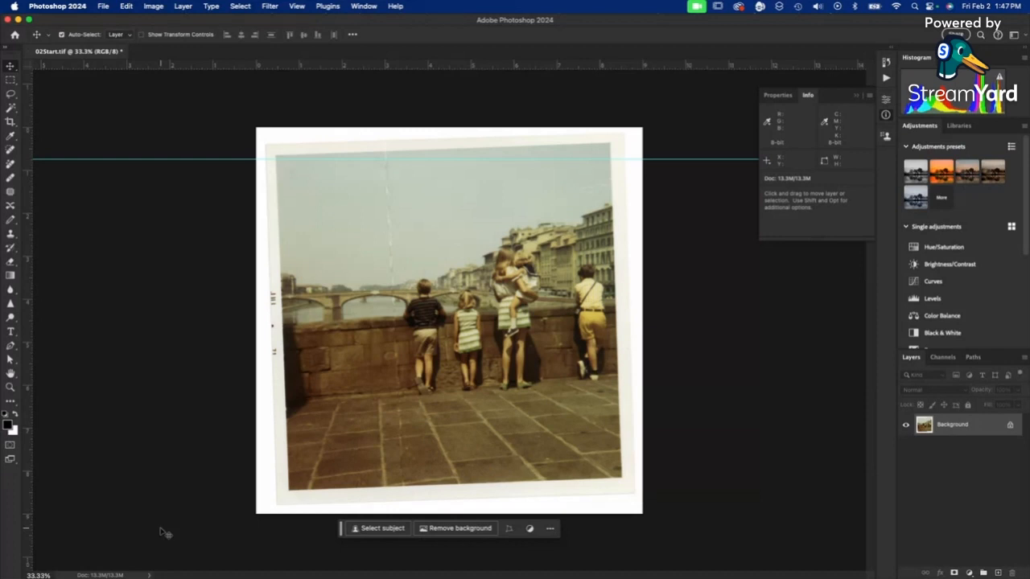
key("super+z")
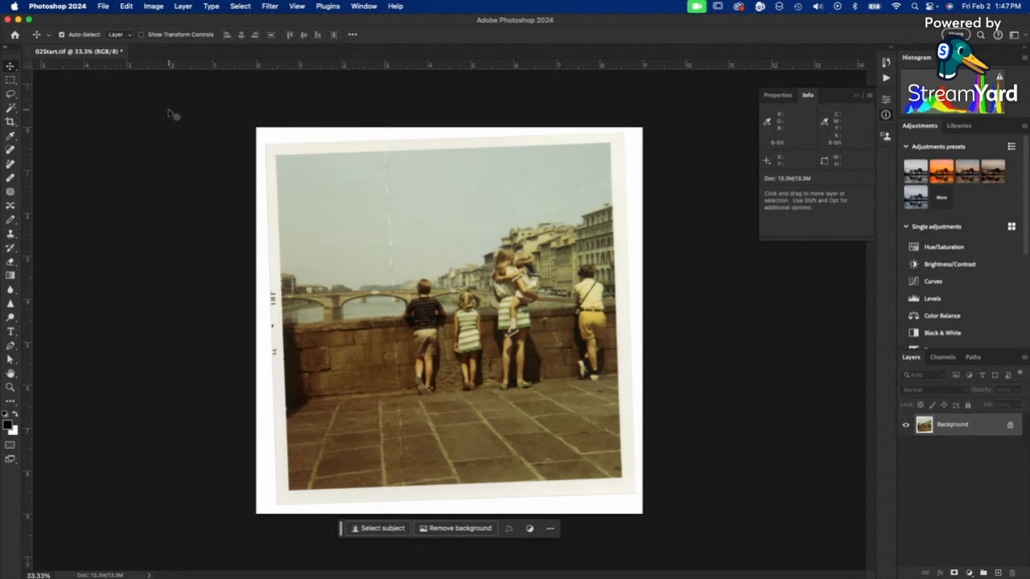
Set the Crop tool to W x H x Resolution with a width of 7 in and a height of 7 in.
left_click(11, 123)
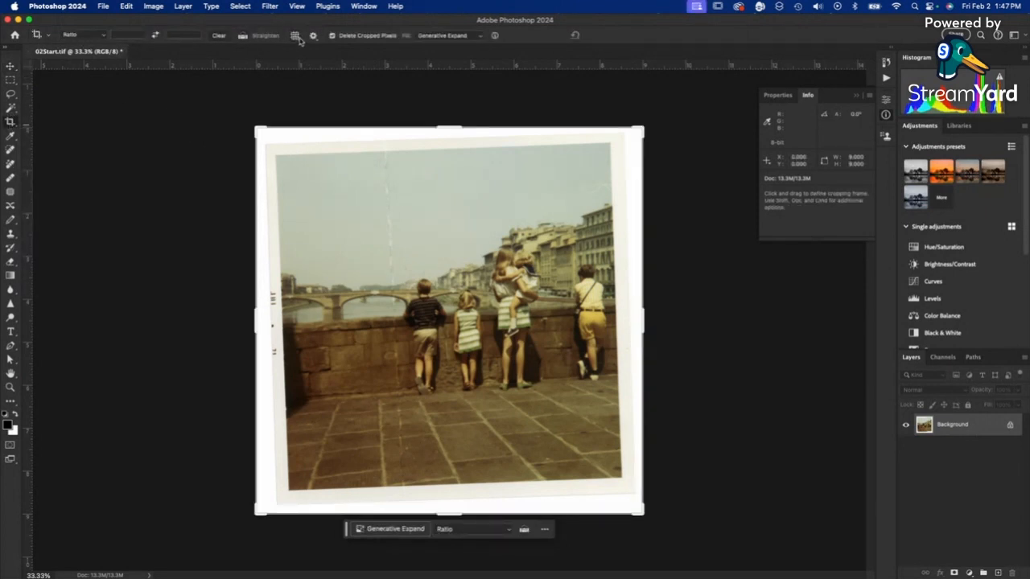
left_click(102, 36)
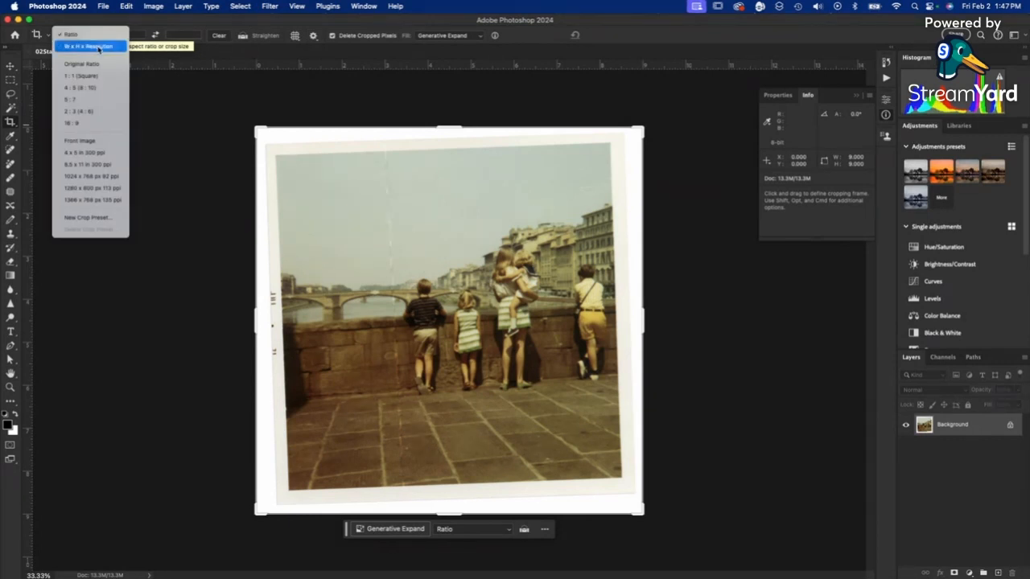
left_click(99, 46)
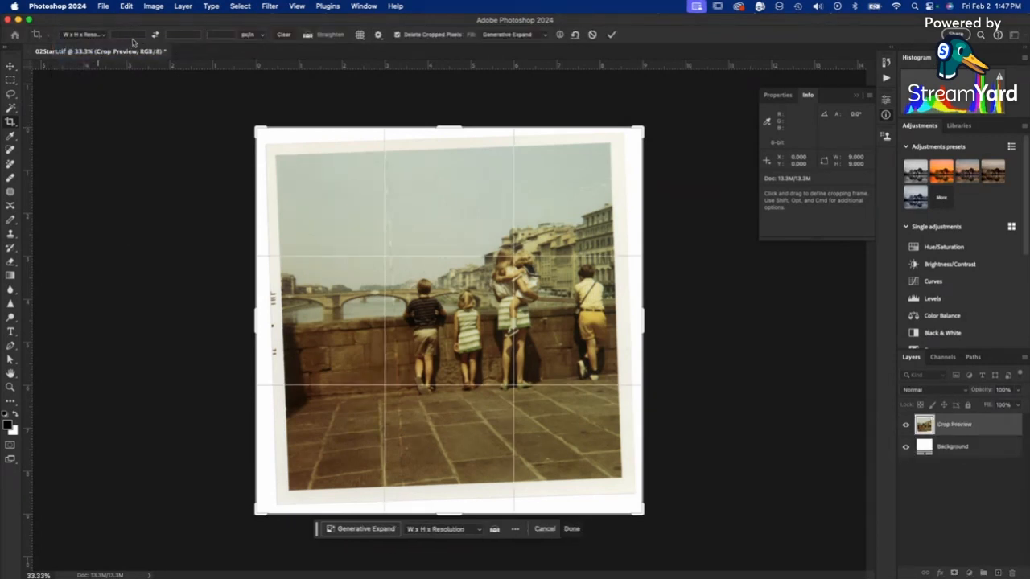
left_click(136, 35)
type("7")
key("Tab")
double_click(117, 33)
type("in")
key("Tab")
type("1in")
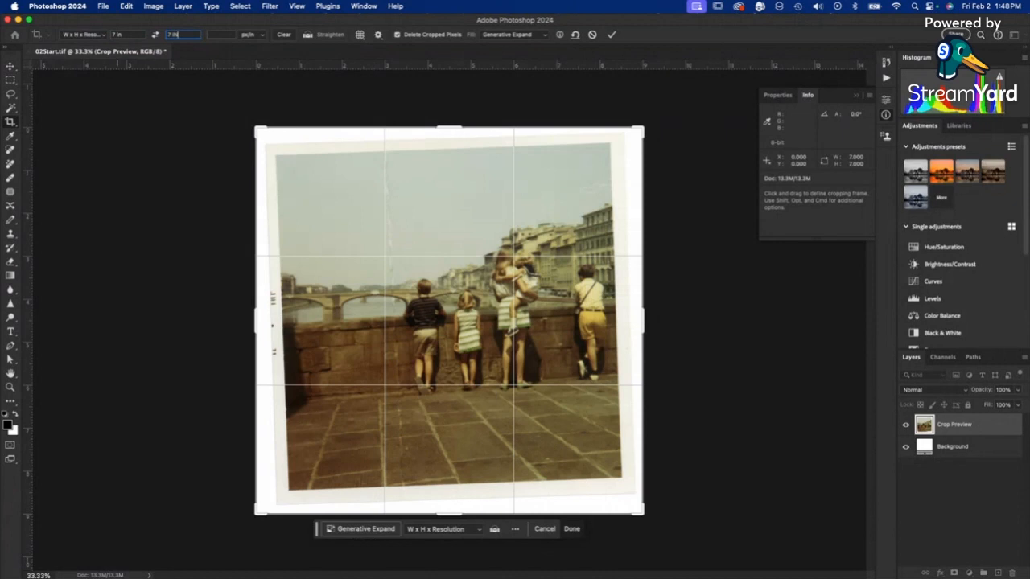
key("Tab")
Set the crop resolution to 300 px/in.
type("300")
key("Tab")
key("Tab")
key("Tab")
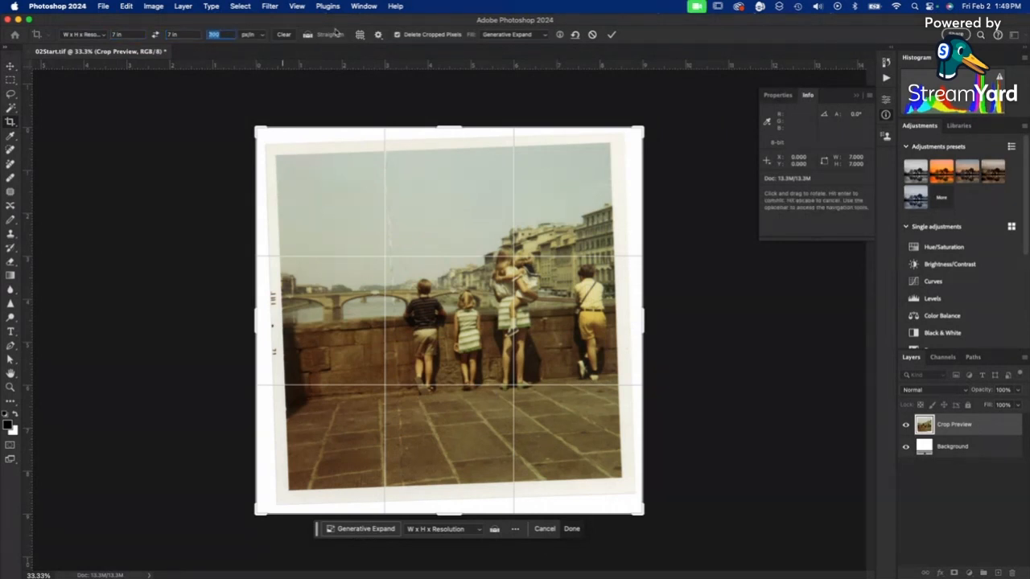
Straighten the photo along its upper edge and tighten the crop to remove the white border.
left_click(313, 37)
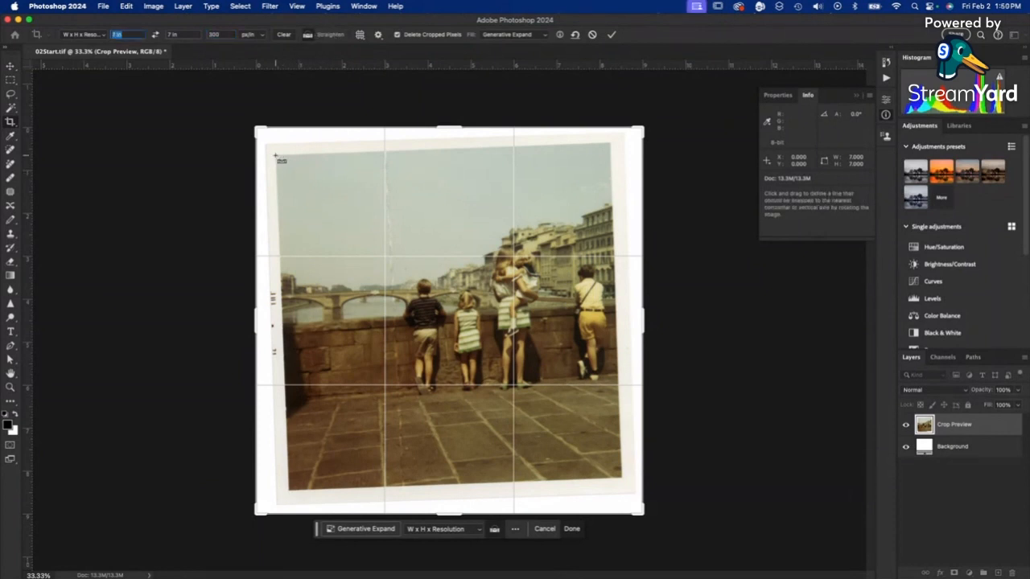
left_click_drag(275, 155, 610, 145)
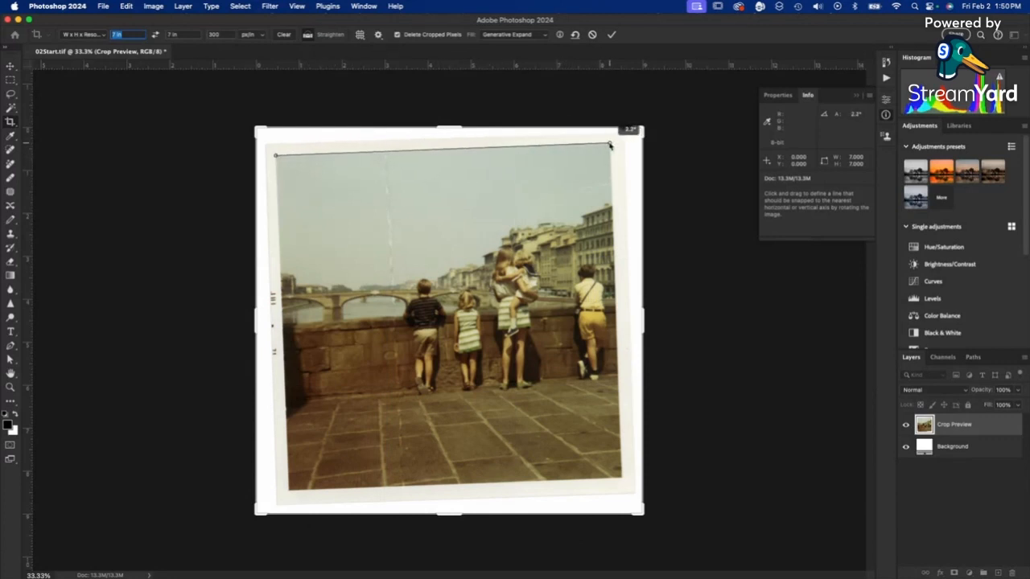
left_click_drag(610, 145, 610, 146)
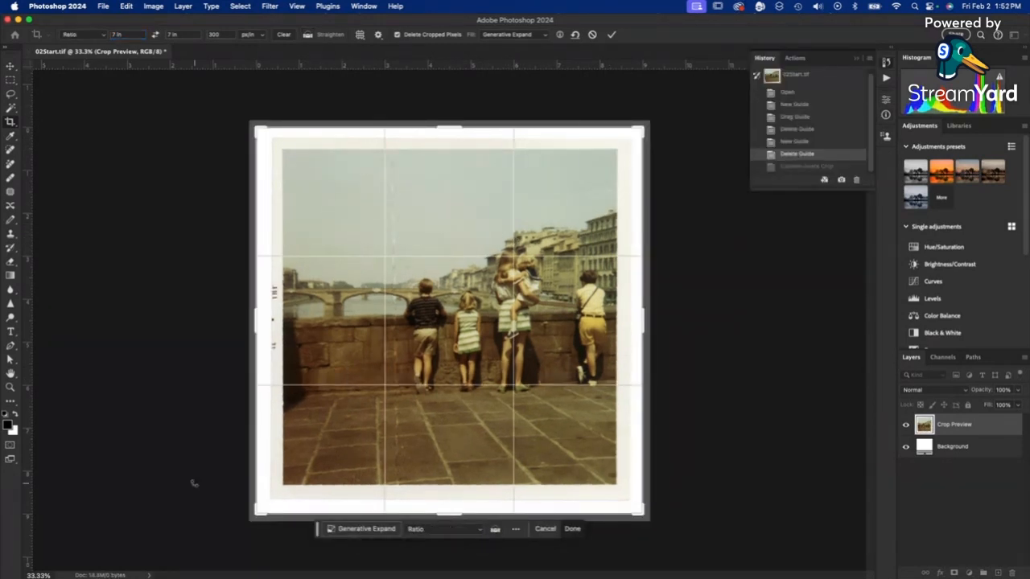
left_click_drag(245, 510, 275, 507)
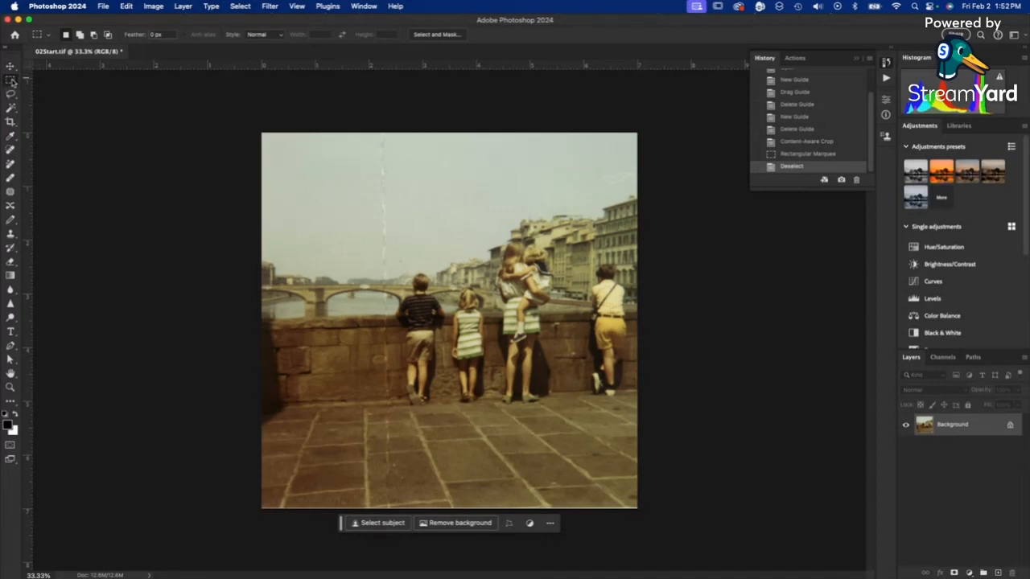
Set the Rectangular Marquee style to Fixed Ratio with width 1 and height 1.
left_click(285, 38)
left_click(258, 57)
double_click(314, 35)
type("1")
key("Tab")
type("1")
key("Tab")
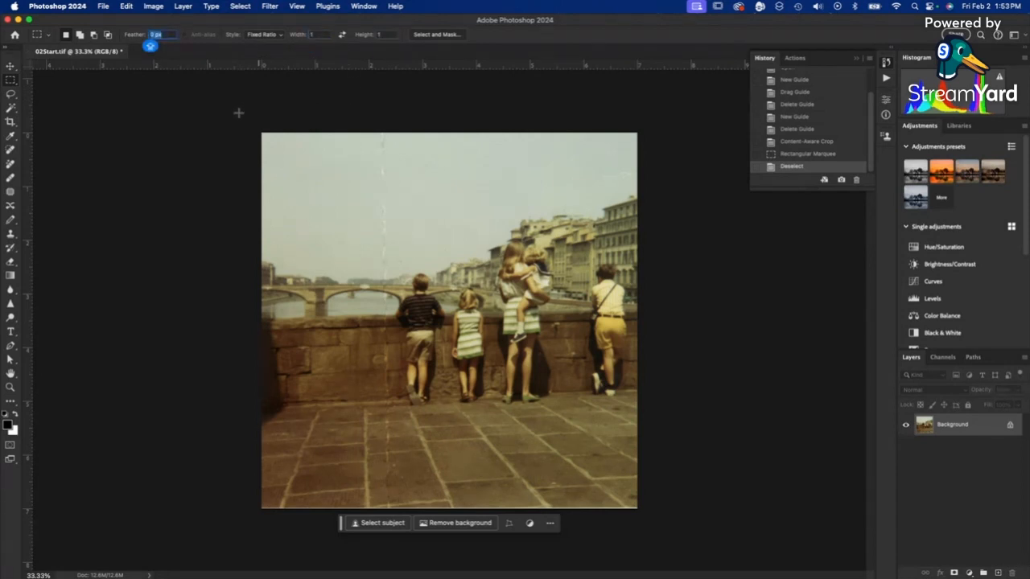
Select a square area just inside the photo's edges, crop the image to it and deselect.
left_click_drag(238, 113, 711, 510)
left_click(154, 7)
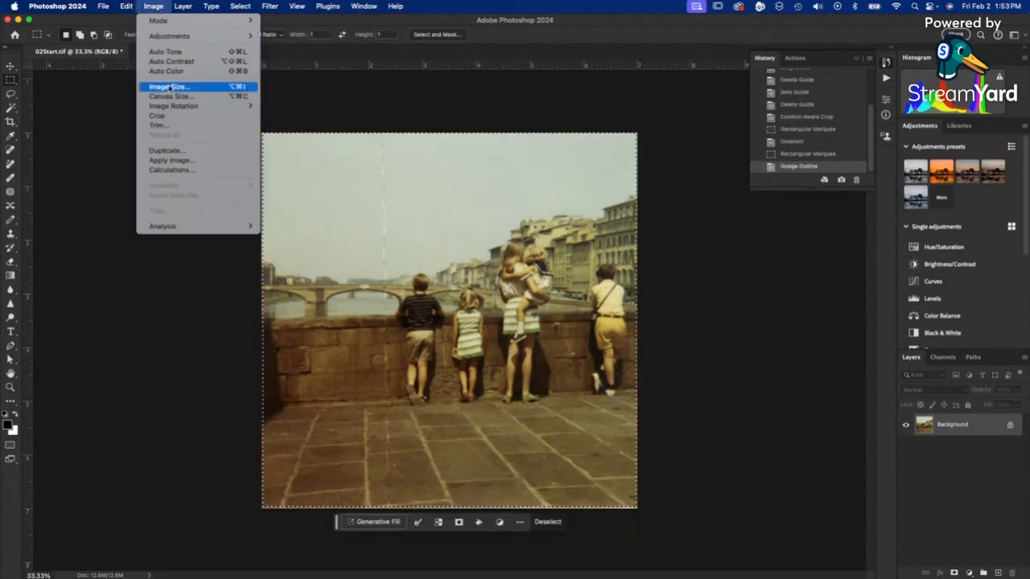
left_click(174, 117)
key("cmd+d")
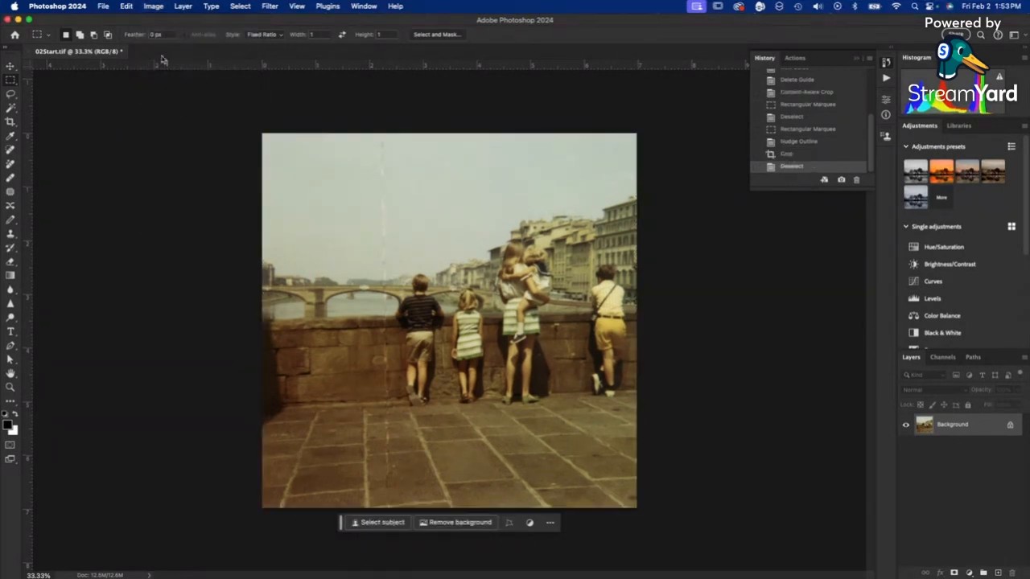
Resize the image to a width of 7 inches using Image Size with inches as the unit.
left_click(154, 7)
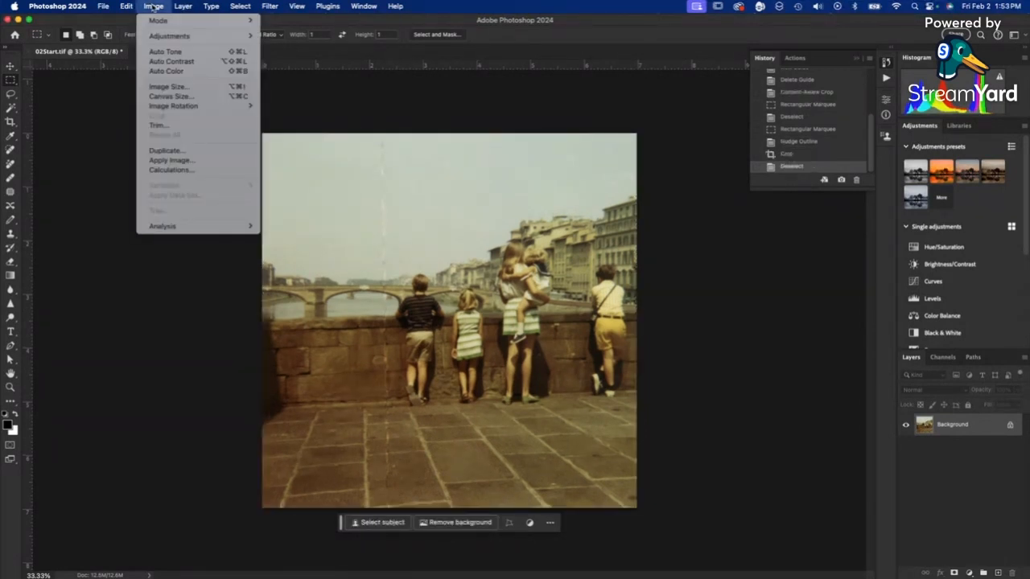
left_click(166, 86)
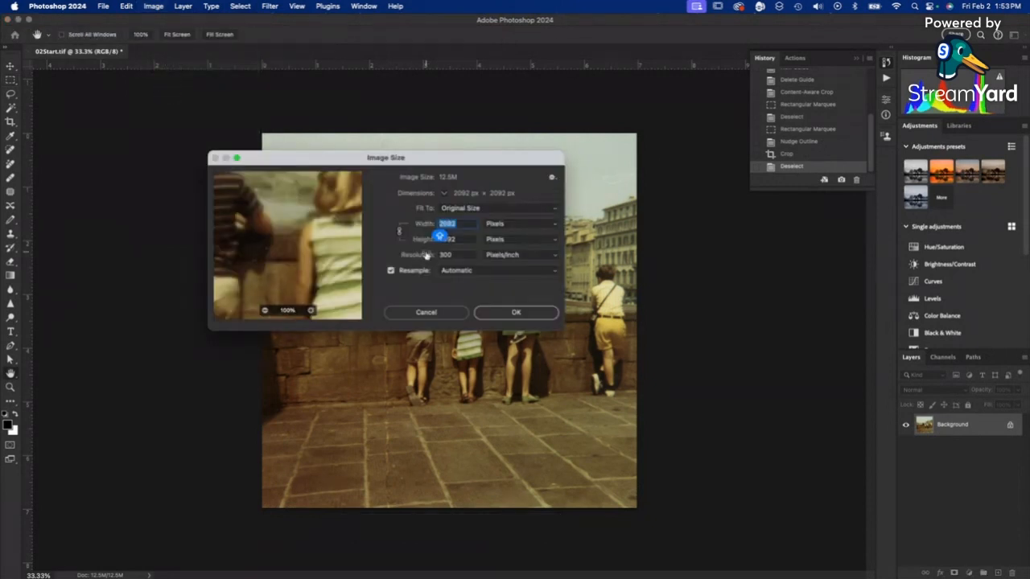
left_click(528, 227)
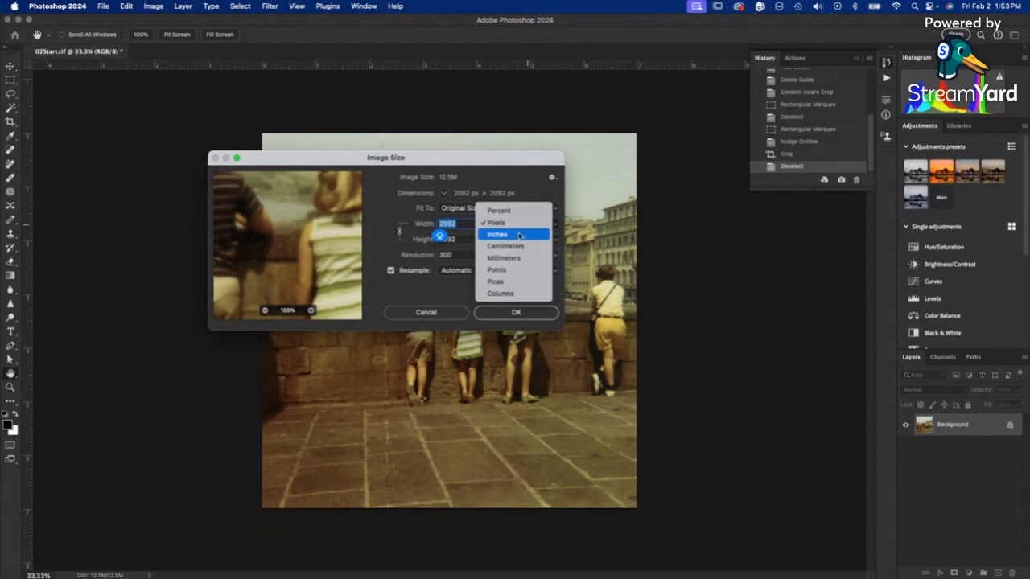
left_click(519, 236)
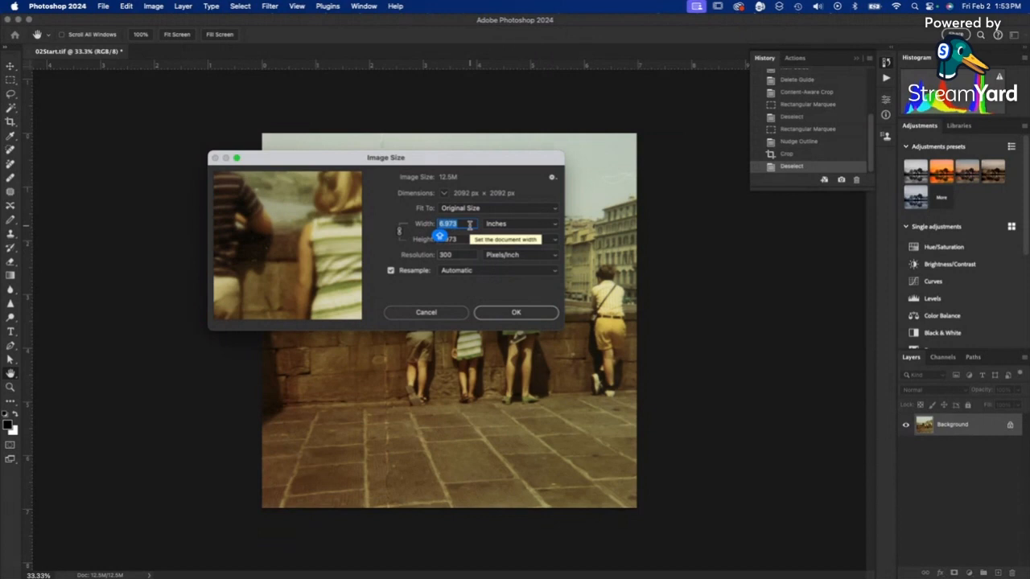
type("7")
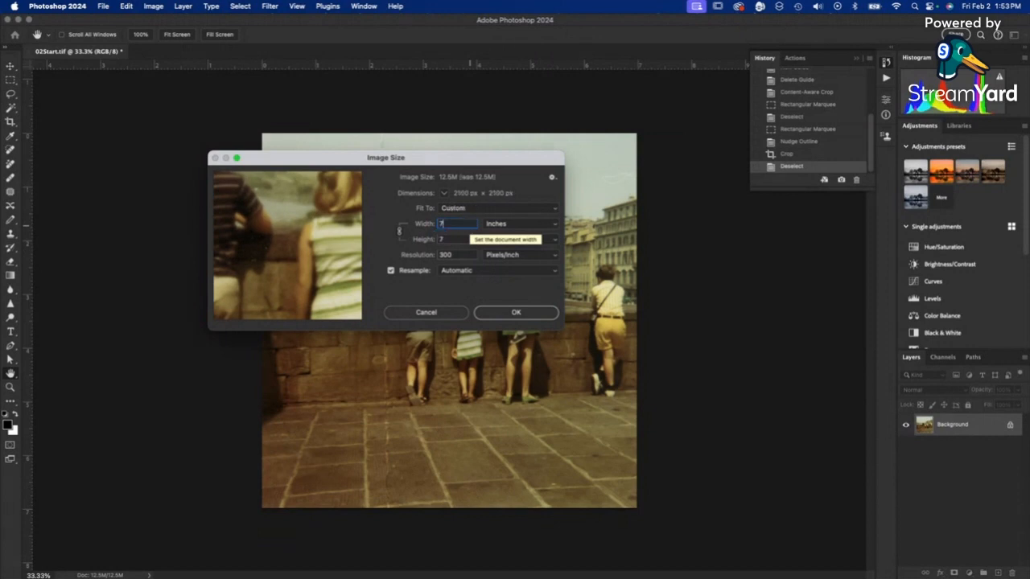
left_click(534, 317)
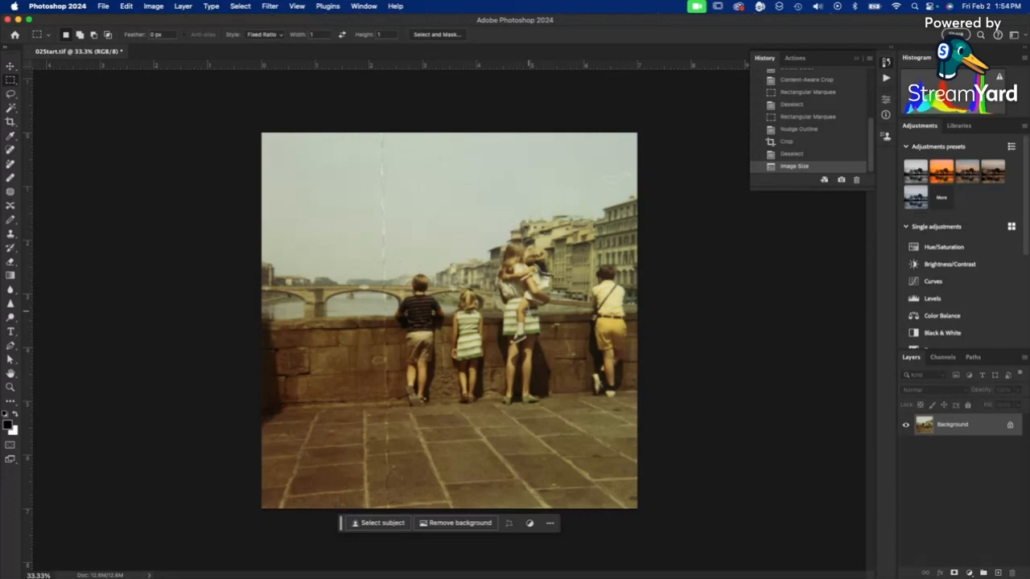
Add a Curves adjustment layer, set its white point from the small girl's white dress, compare before and after, and collapse the properties.
left_click(931, 283)
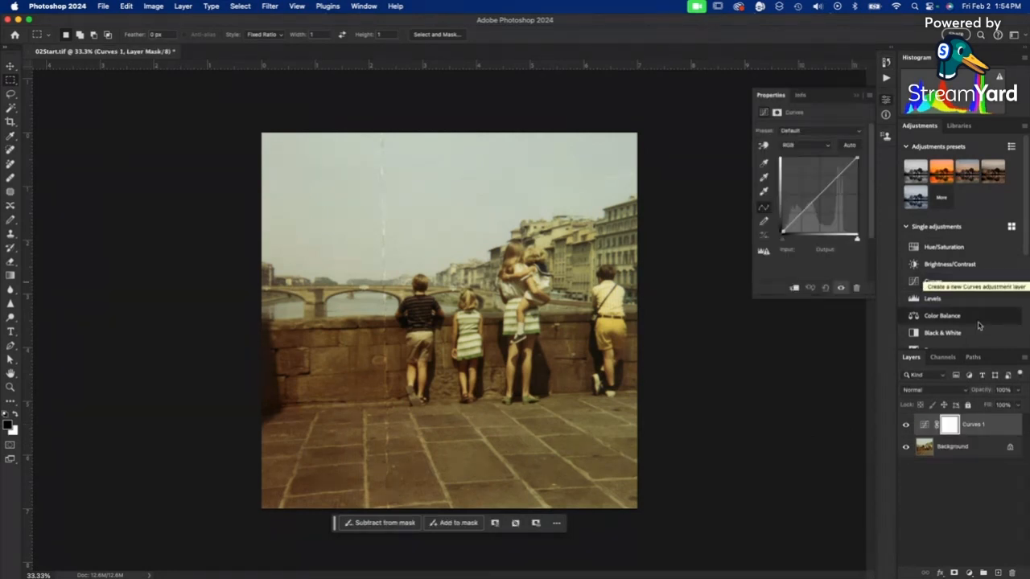
left_click(765, 192)
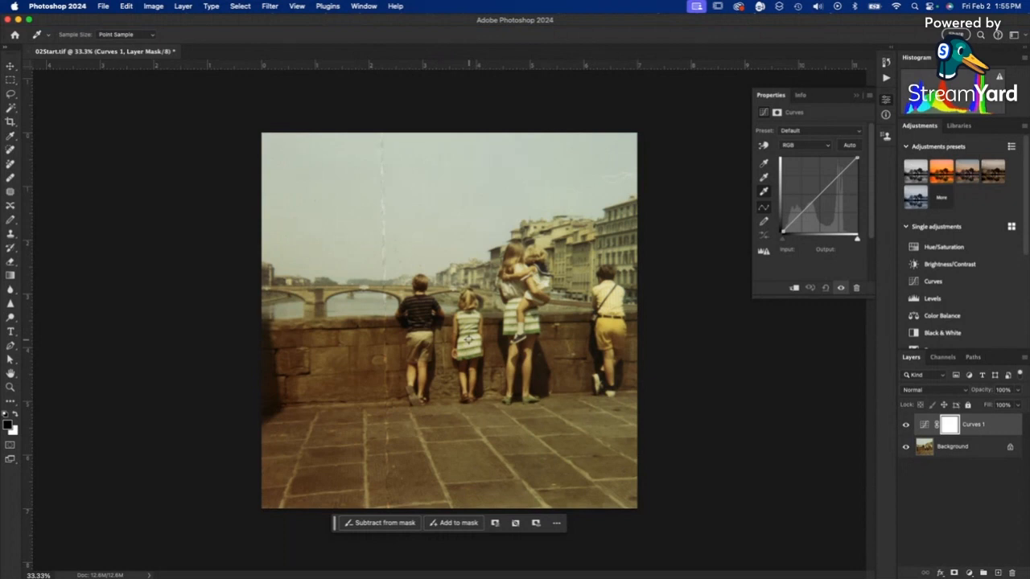
key("super+equal")
key("super+equal")
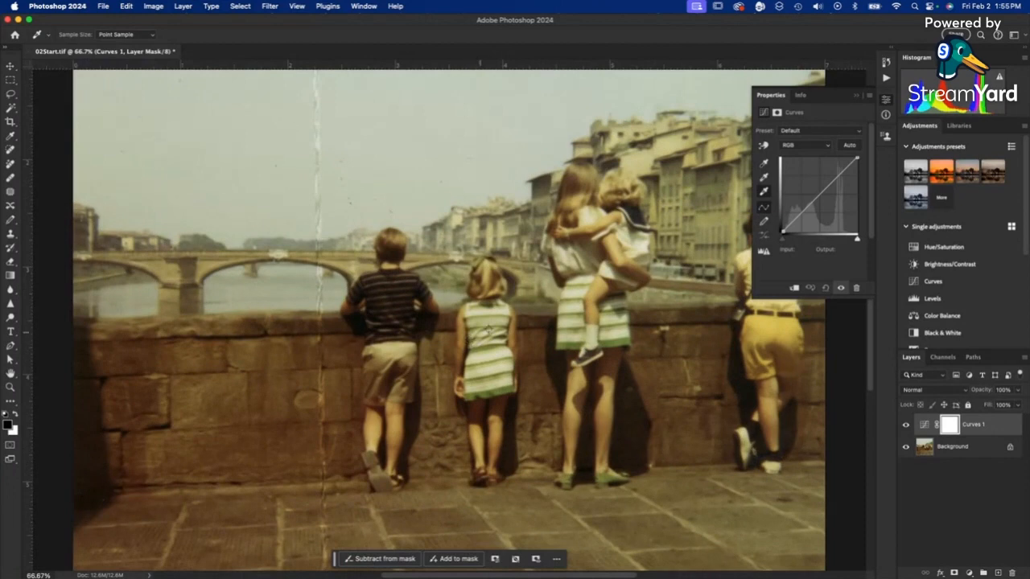
left_click(488, 312)
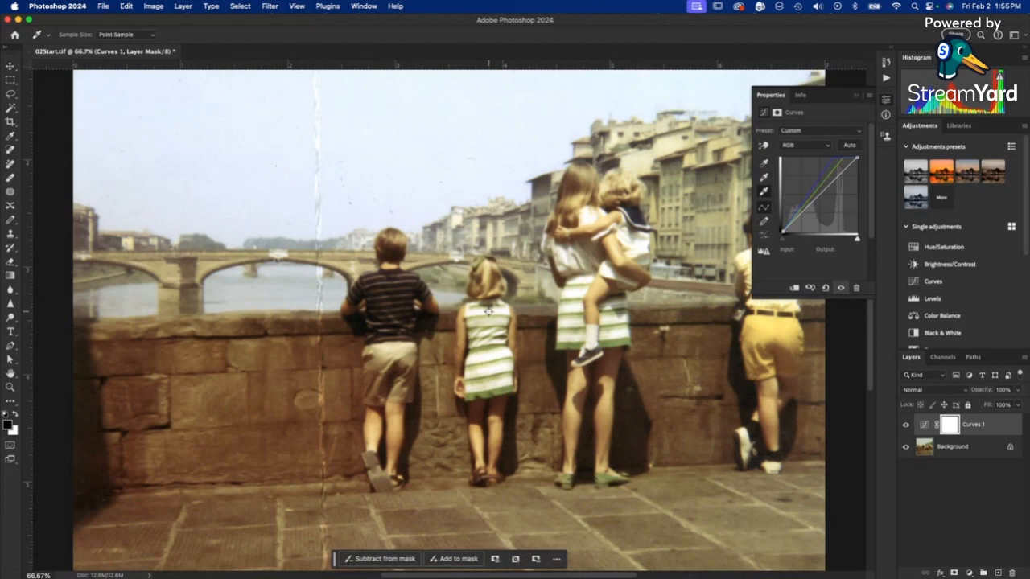
key("super+z")
key("super+shift+z")
left_click(858, 97)
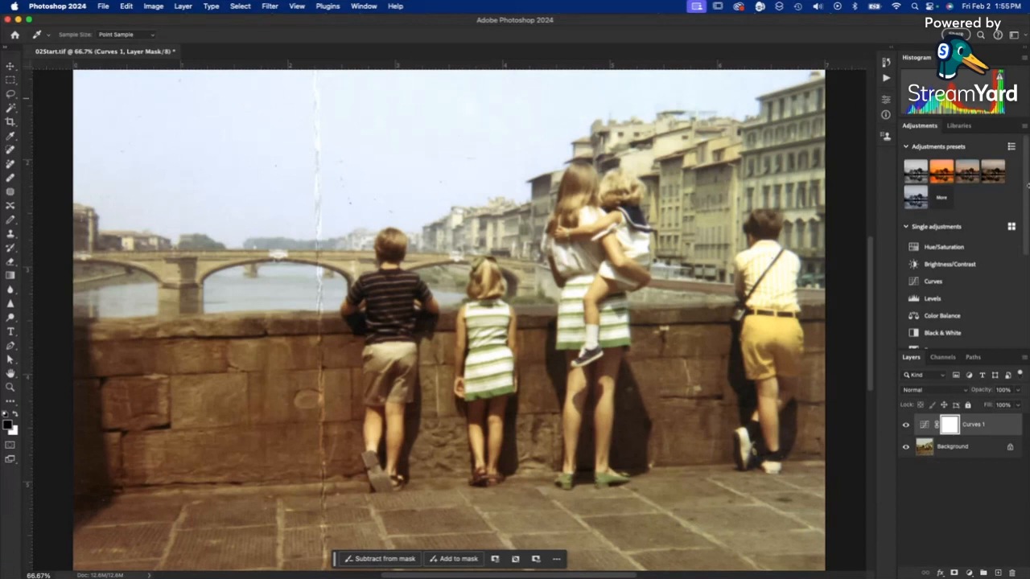
Add a Levels adjustment layer, enlarge its properties and raise the shadow input level to about 15.
left_click(931, 300)
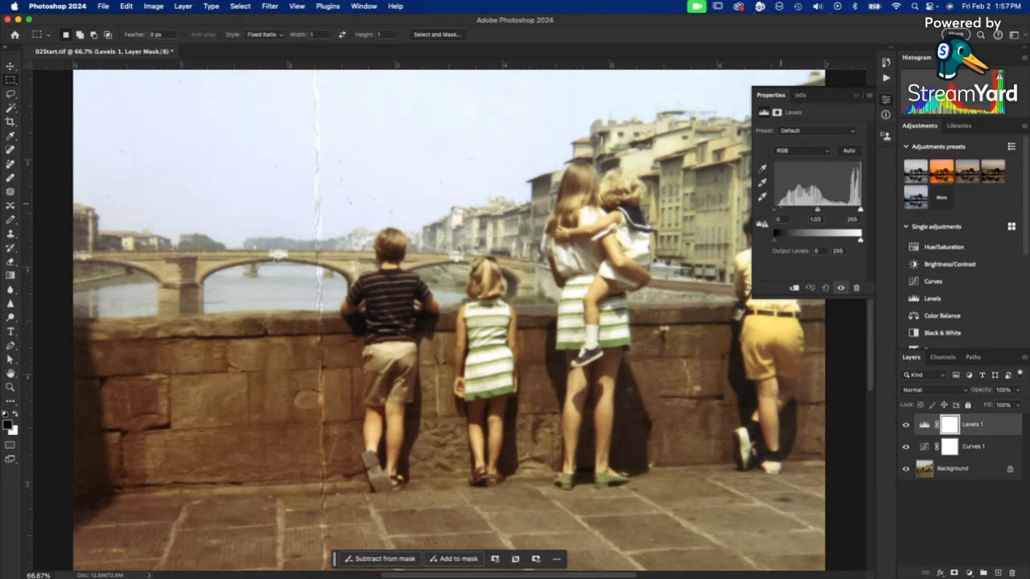
left_click_drag(775, 211, 780, 213)
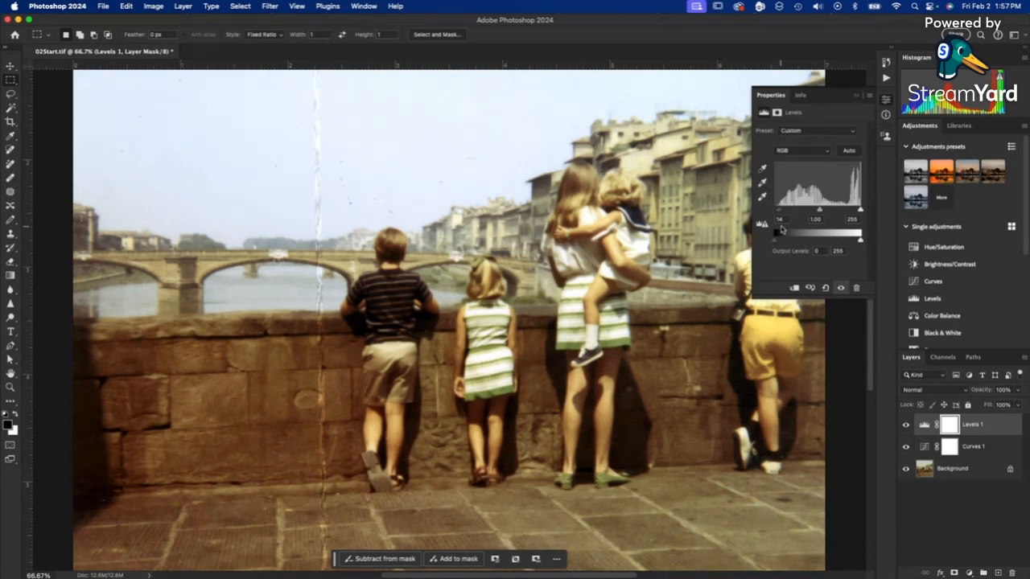
left_click(780, 218)
left_click_drag(754, 297, 645, 462)
left_click_drag(704, 215, 700, 216)
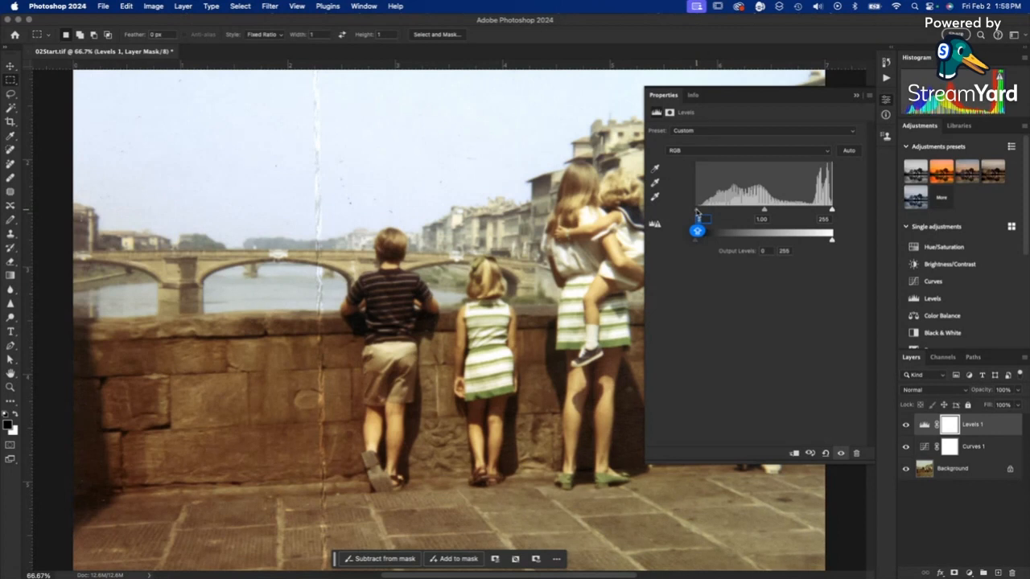
left_click_drag(697, 211, 702, 214)
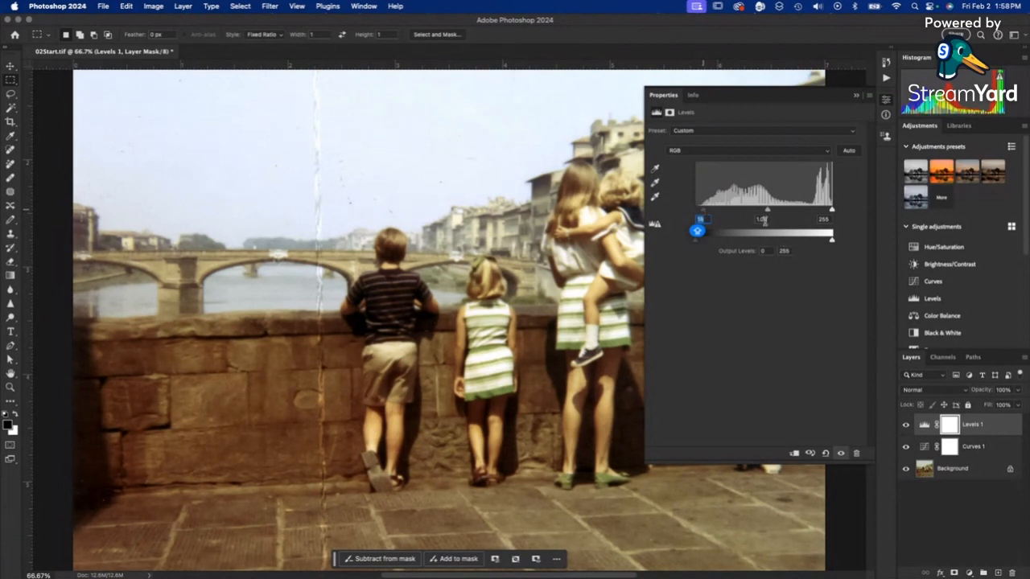
Lower the Levels midtone input to 0.9 and try the automatic levels correction.
left_click(761, 219)
key("shift+Up")
key("shift+Down")
key("shift+Down")
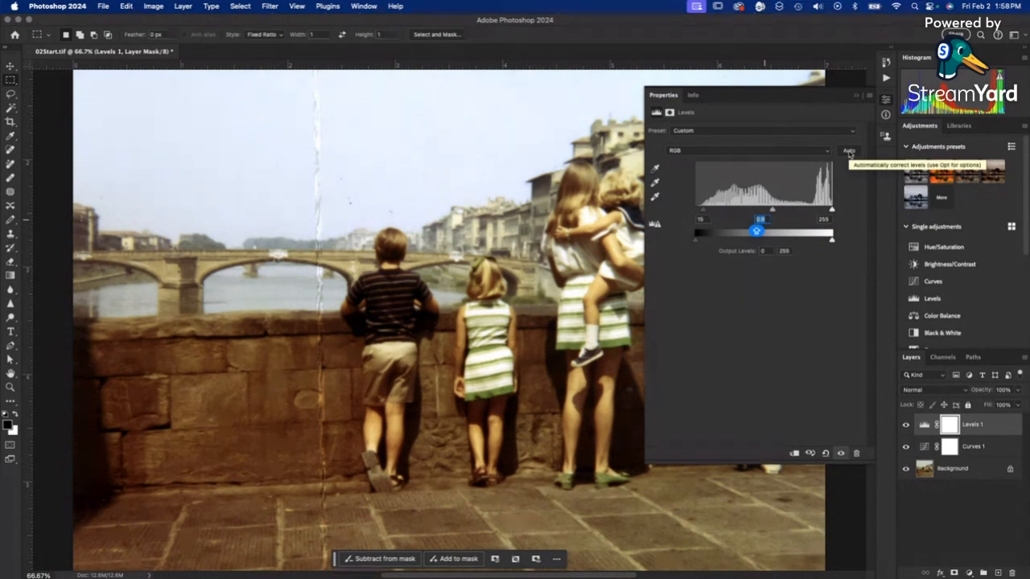
left_click(849, 152)
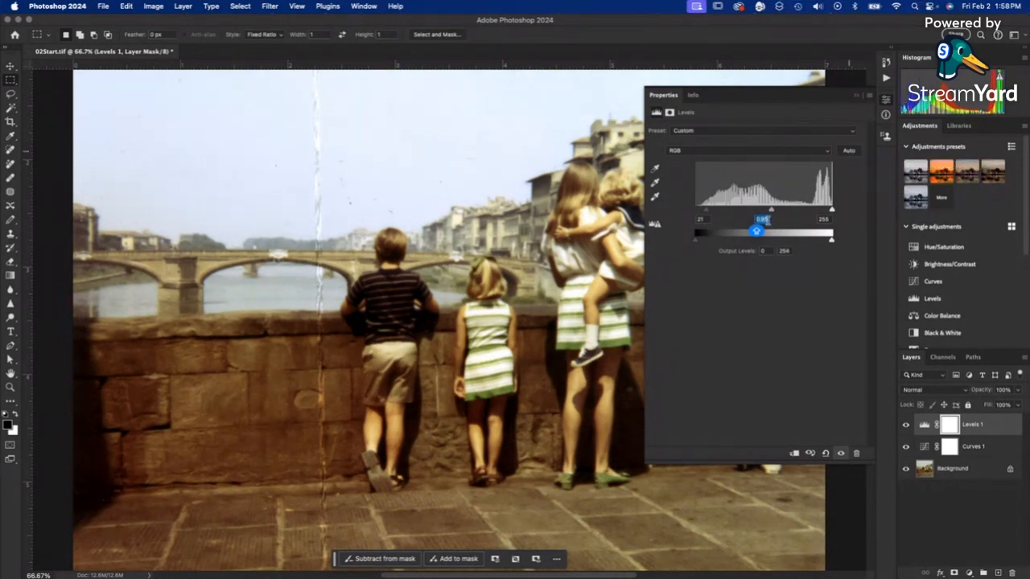
Set the Levels shadow input to 15 and the midtone input to 0.9, and collapse the properties.
left_click(702, 221)
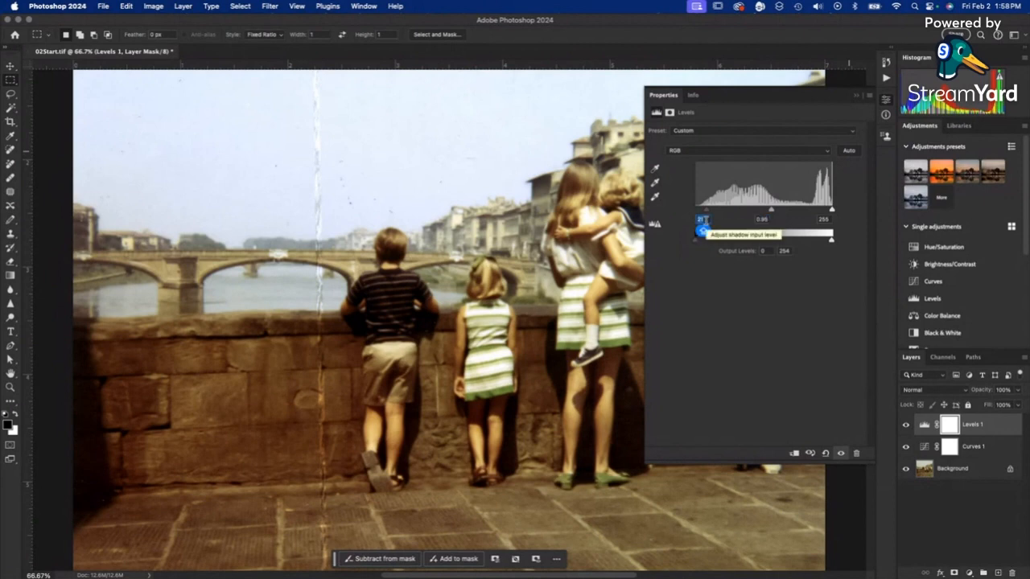
type("15")
key("Tab")
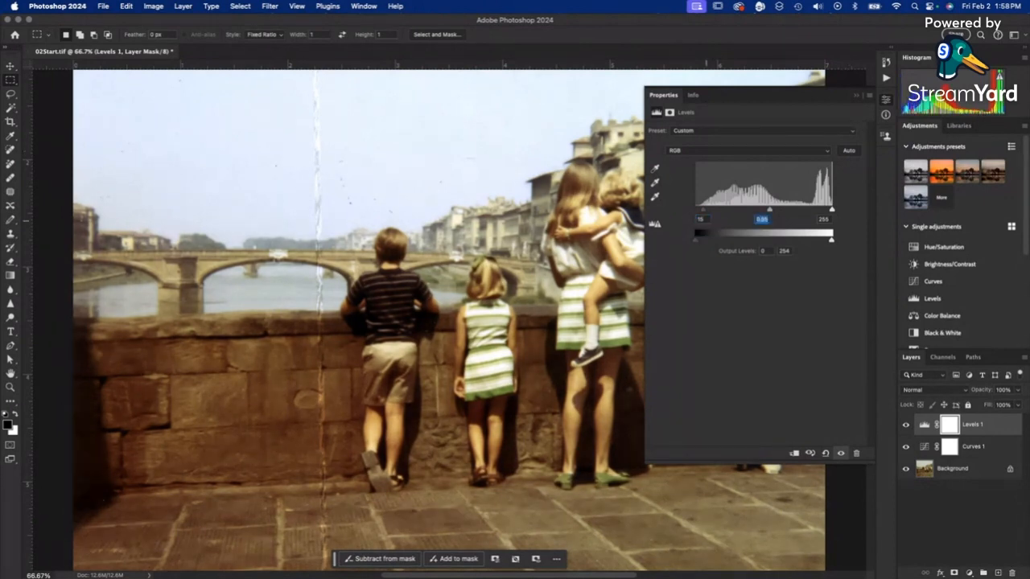
type(".9")
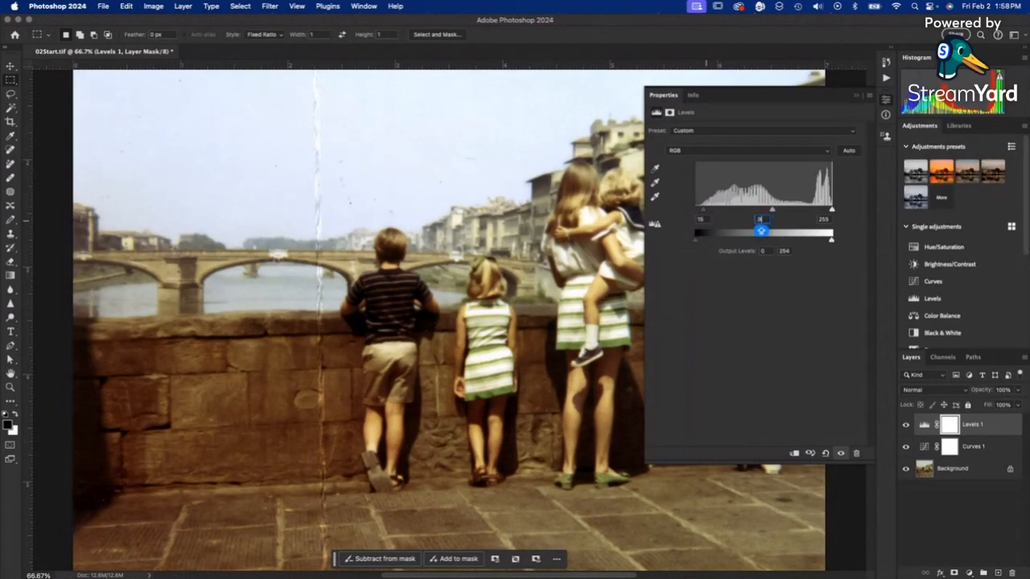
key("Tab")
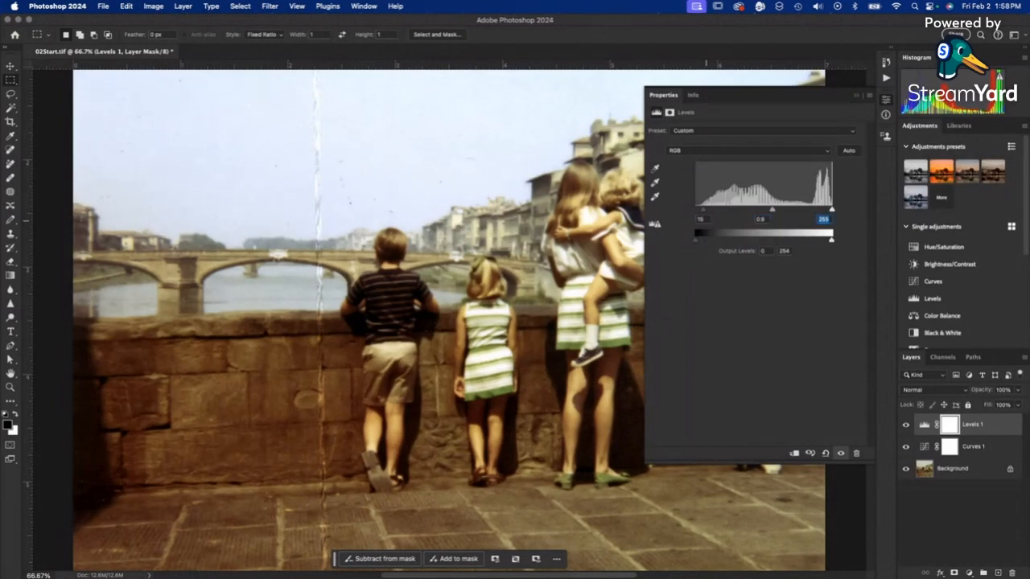
left_click(858, 98)
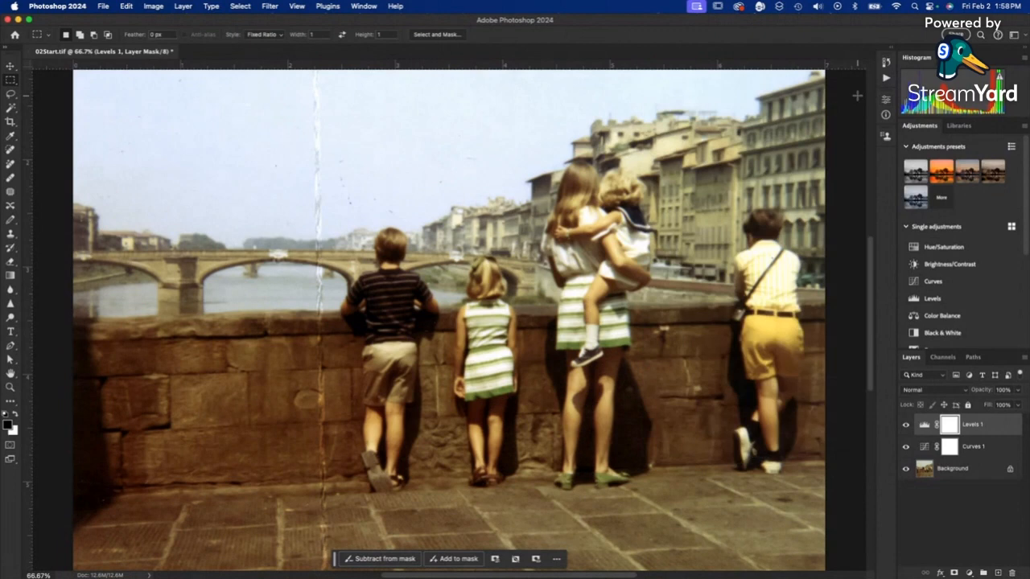
Compare the photo with and without its adjustment layers and flatten the image into the background.
left_click(906, 473, "alt")
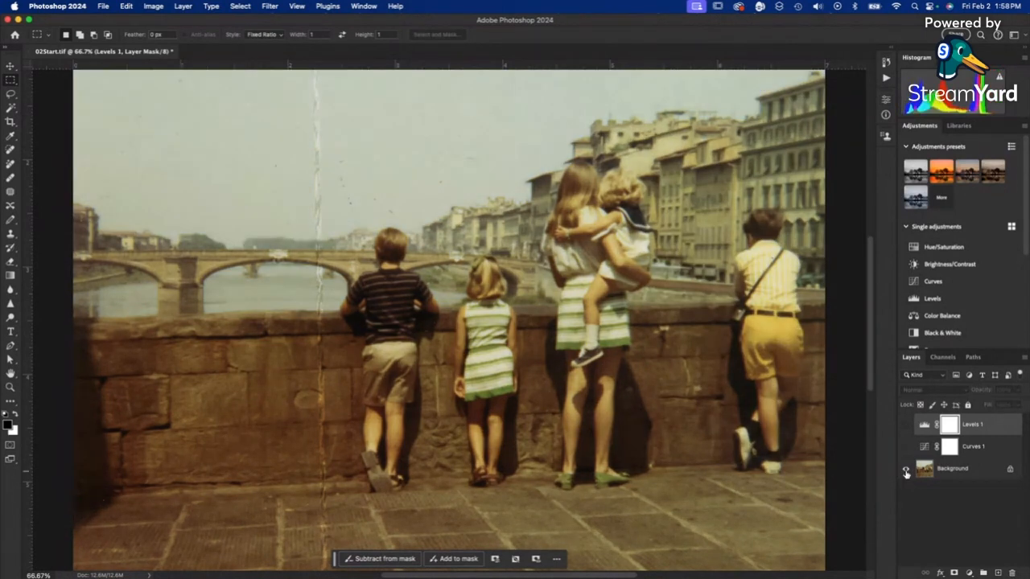
left_click(906, 473, "alt")
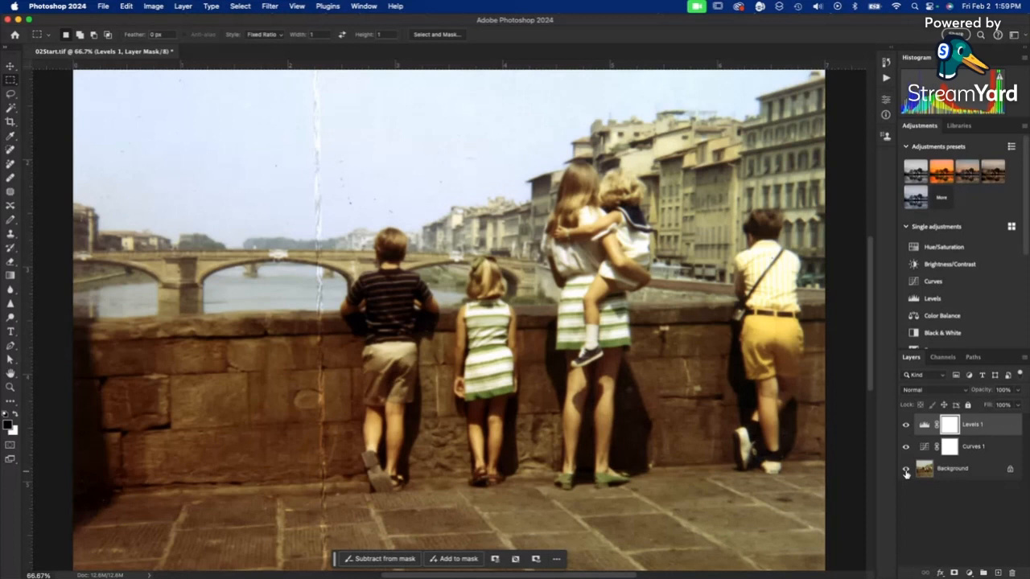
right_click(969, 474)
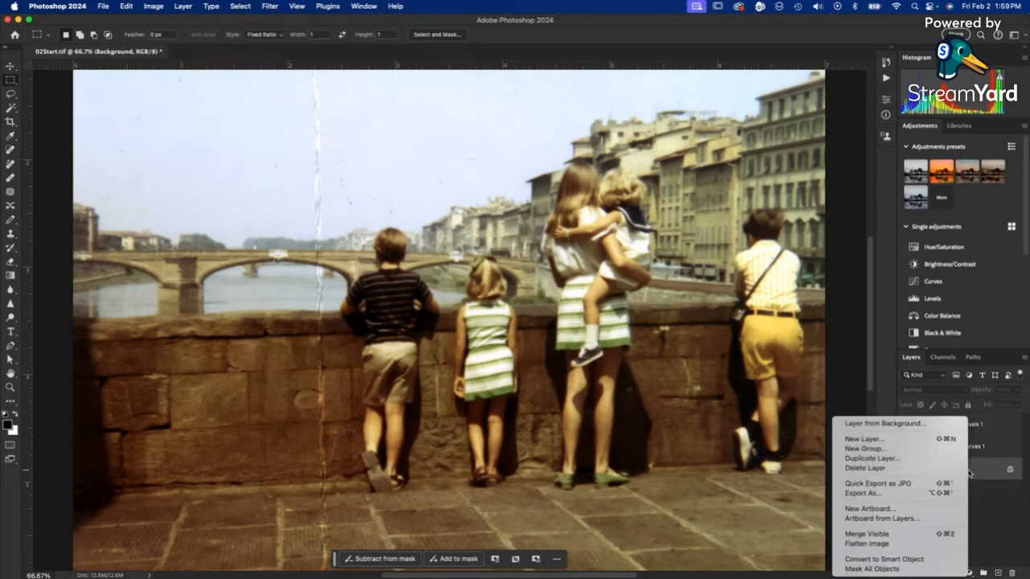
left_click(910, 544)
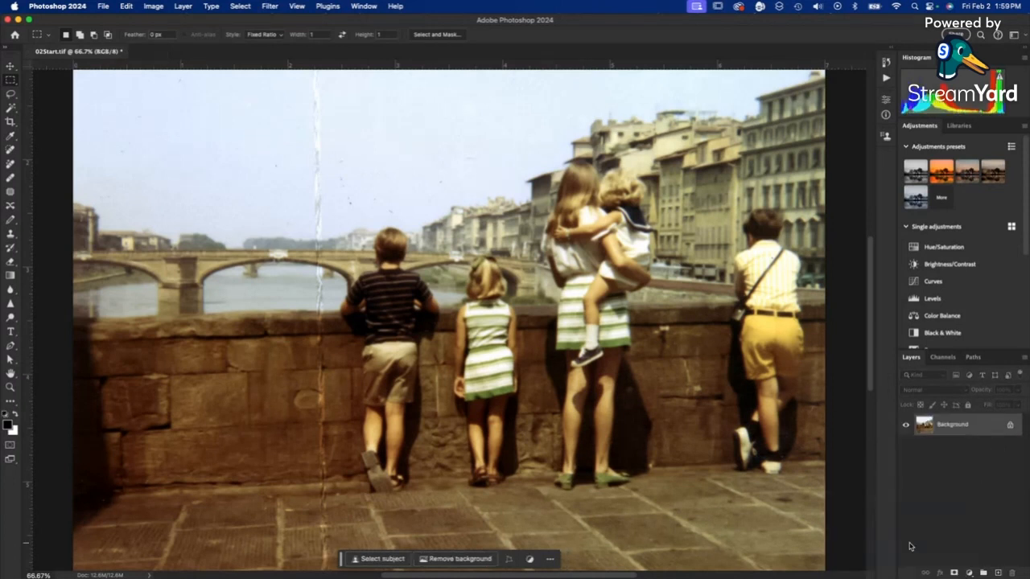
left_click(183, 6)
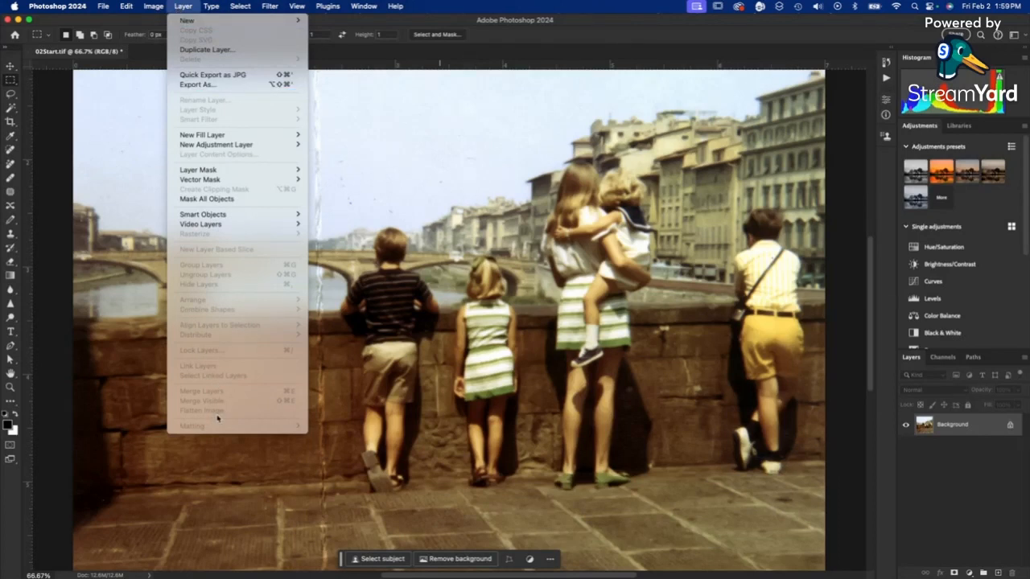
left_click(447, 428)
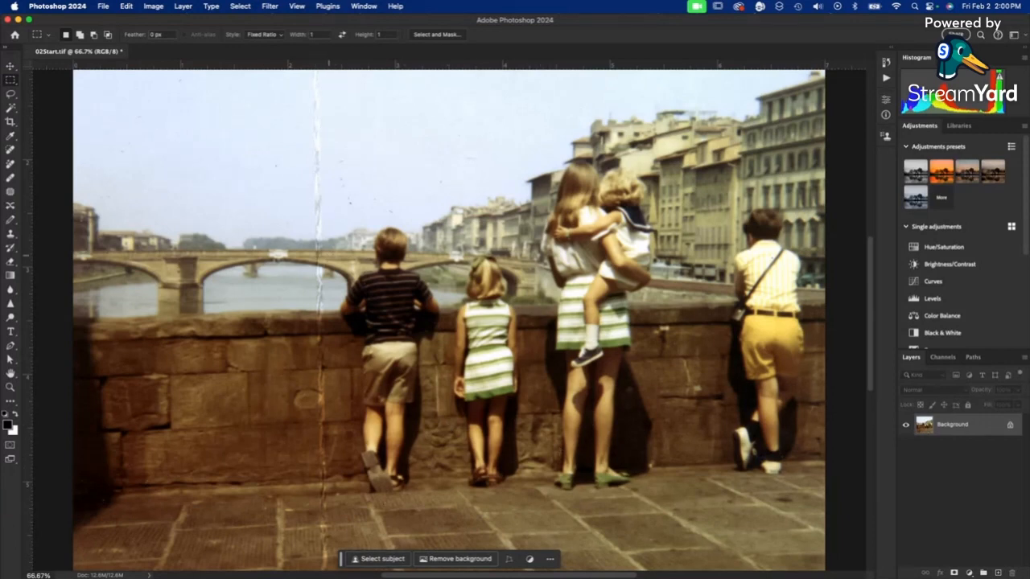
Examine the vertical crease and the dark specks in the sky at close range.
key("super+plus")
key("super+plus")
key("super+plus")
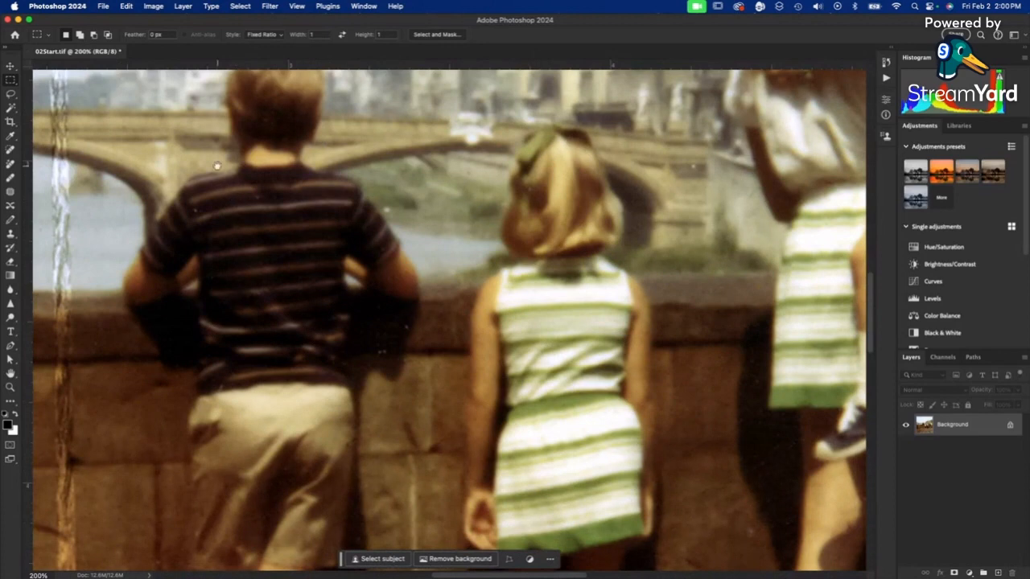
left_click_drag(204, 158, 398, 359)
left_click_drag(278, 180, 355, 368)
left_click_drag(375, 301, 356, 390)
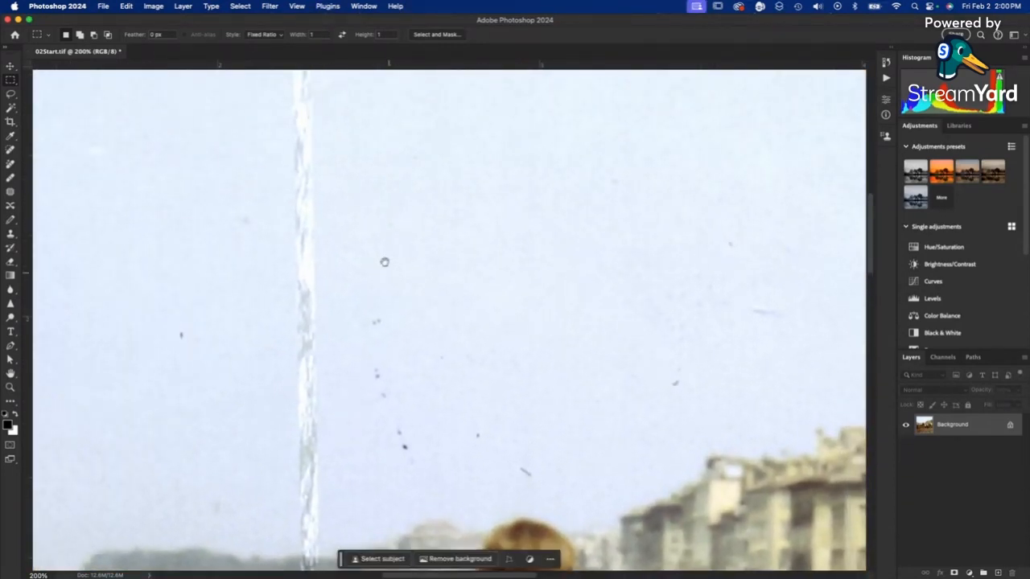
left_click_drag(383, 260, 382, 434)
left_click_drag(382, 292, 387, 446)
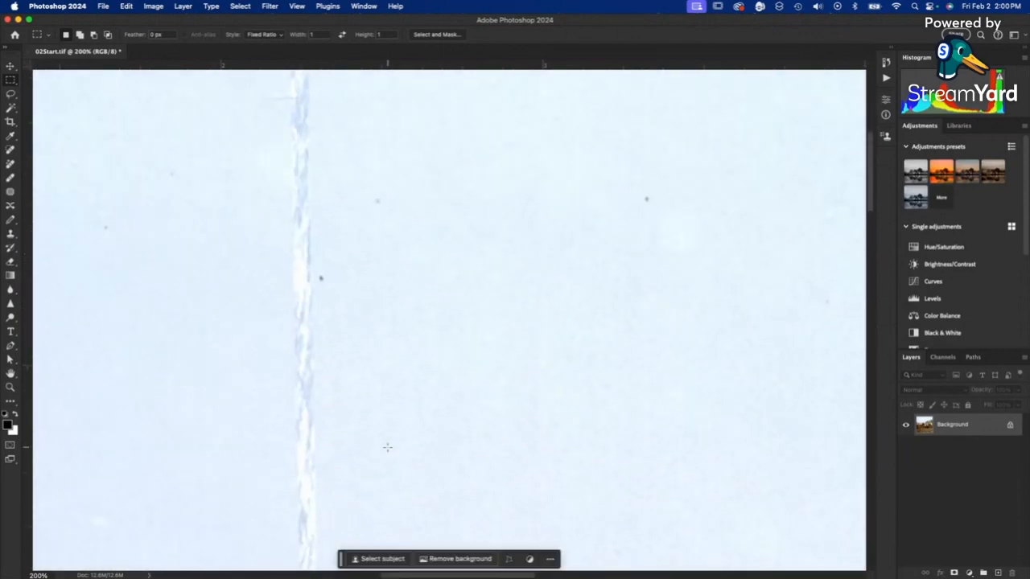
key("super+minus")
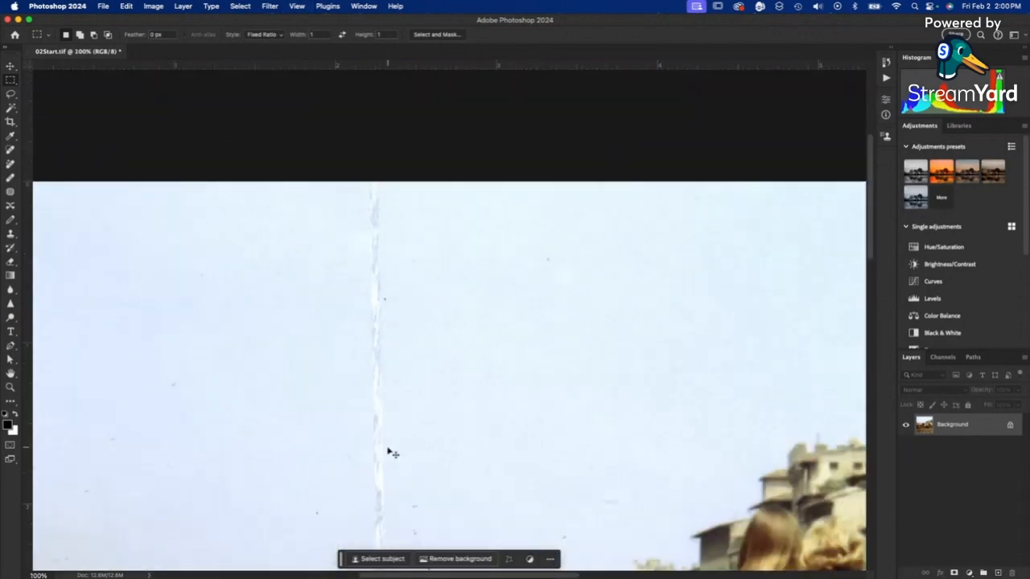
left_click_drag(435, 432, 379, 335)
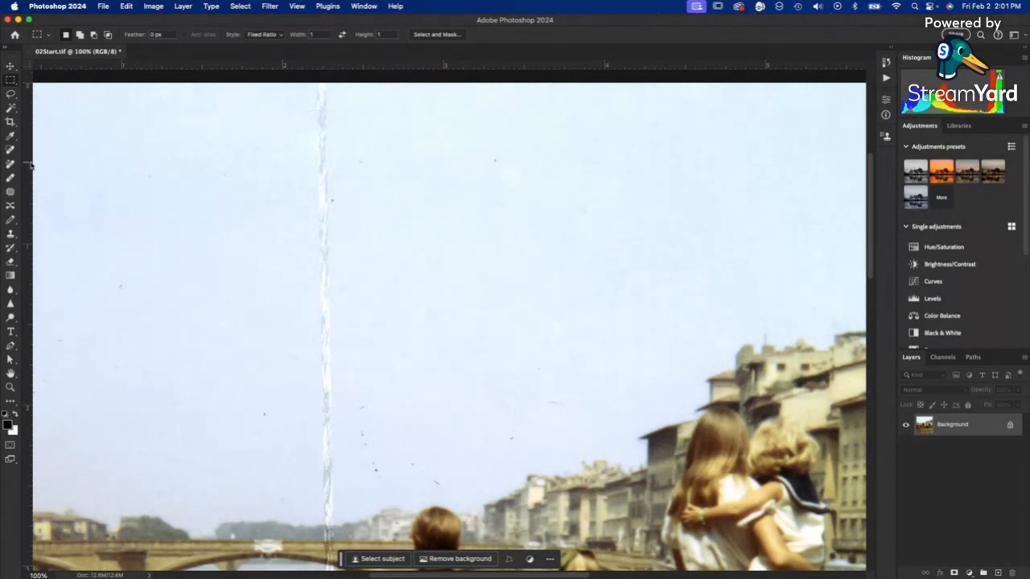
Paint out the vertical crease through the sky with the Spot Healing Brush, using a 25 px soft brush and Content-Aware type.
left_click(10, 163)
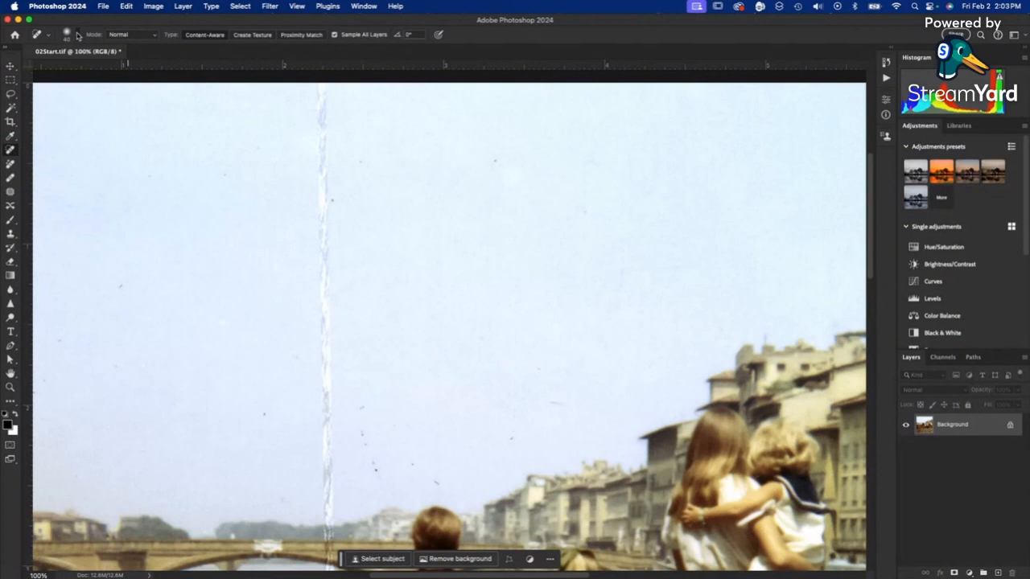
left_click(77, 35)
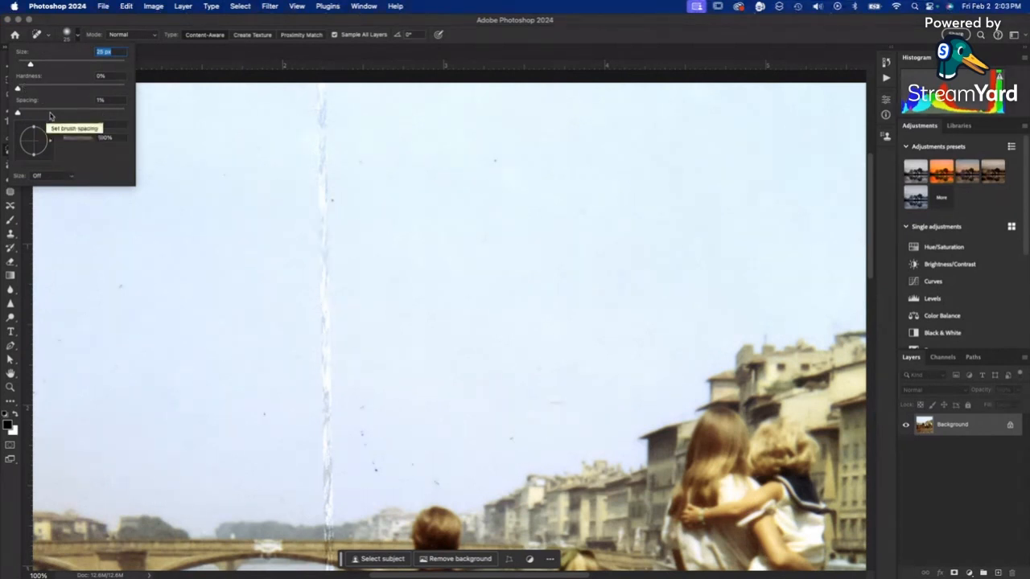
left_click(343, 107)
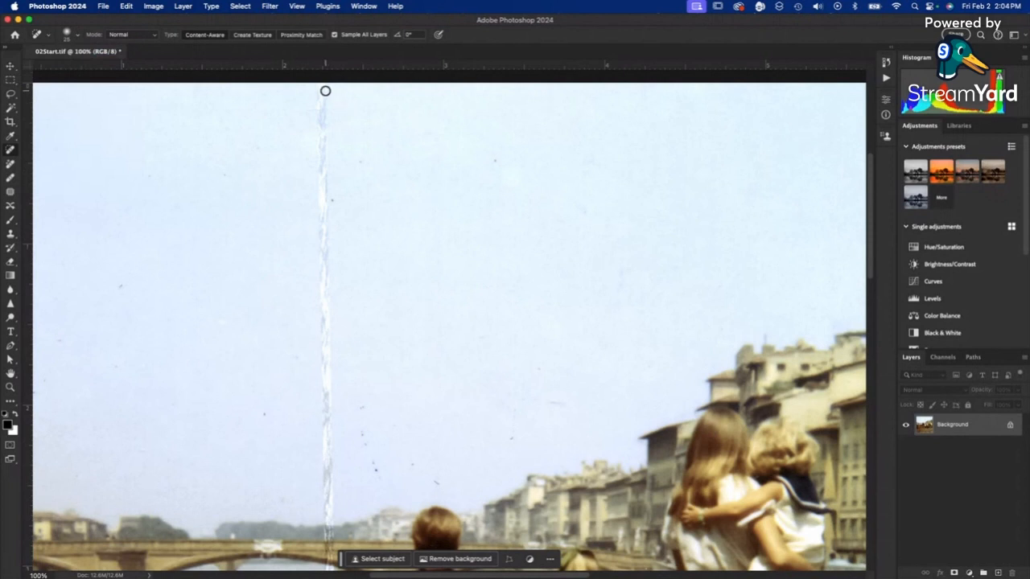
mouse_move(326, 87)
left_mouse_down()
mouse_move(315, 163)
mouse_move(333, 176)
mouse_move(317, 201)
mouse_move(331, 228)
mouse_move(321, 240)
mouse_move(330, 263)
mouse_move(323, 285)
mouse_move(302, 294)
mouse_move(324, 306)
mouse_move(306, 319)
mouse_move(324, 330)
mouse_move(321, 367)
left_mouse_up()
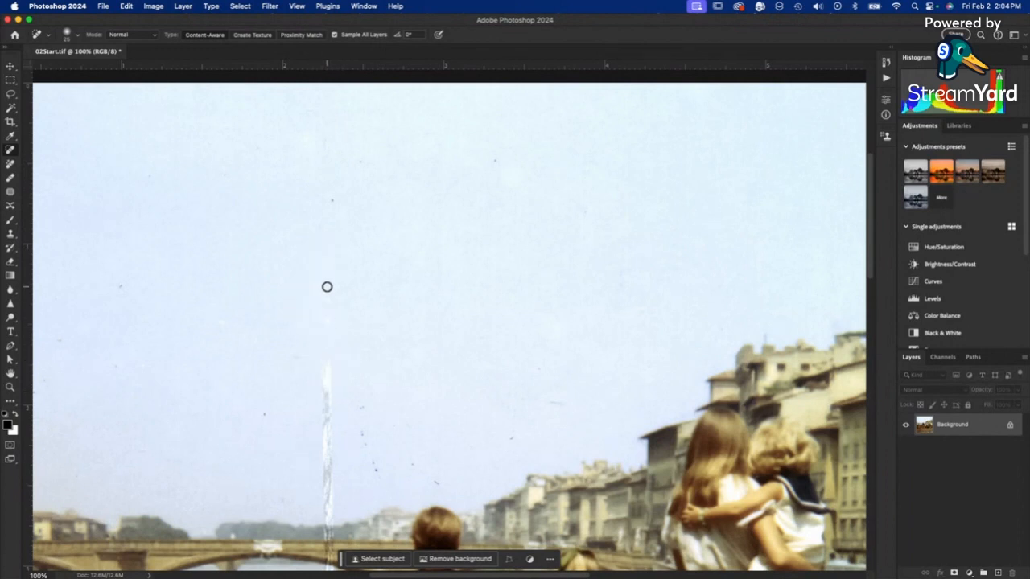
left_click_drag(327, 287, 331, 334)
mouse_move(325, 373)
left_mouse_down()
mouse_move(335, 438)
mouse_move(327, 420)
mouse_move(331, 449)
mouse_move(321, 450)
mouse_move(329, 479)
left_mouse_up()
mouse_move(330, 318)
left_mouse_down()
mouse_move(321, 486)
mouse_move(333, 520)
mouse_move(330, 488)
left_mouse_up()
left_click_drag(335, 535, 316, 536)
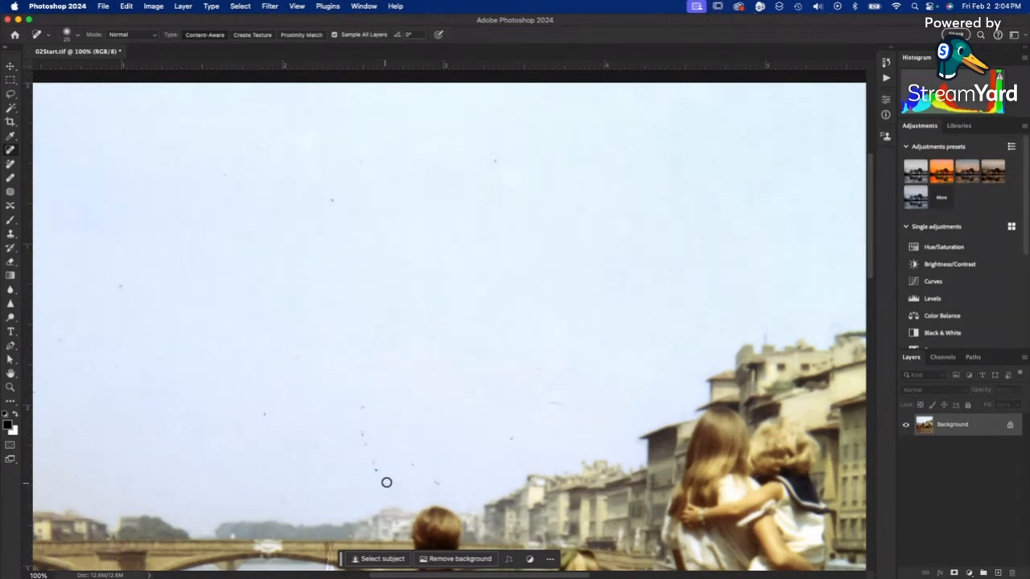
Compare the sky before and after healing using the history states, and return to the latest Spot Healing Brush state.
left_click(885, 63)
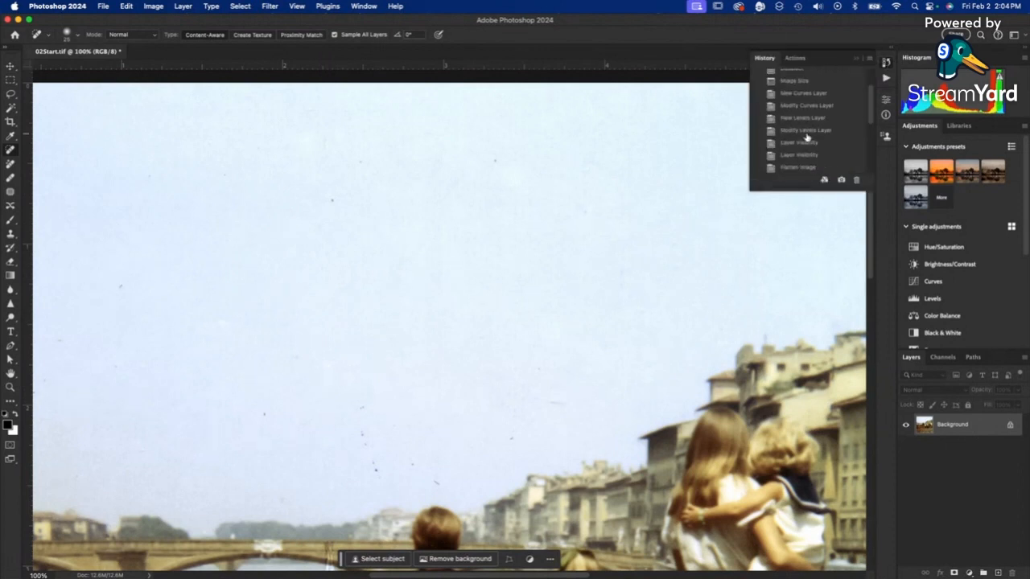
scroll(805, 138, "down", 5)
left_click(803, 141)
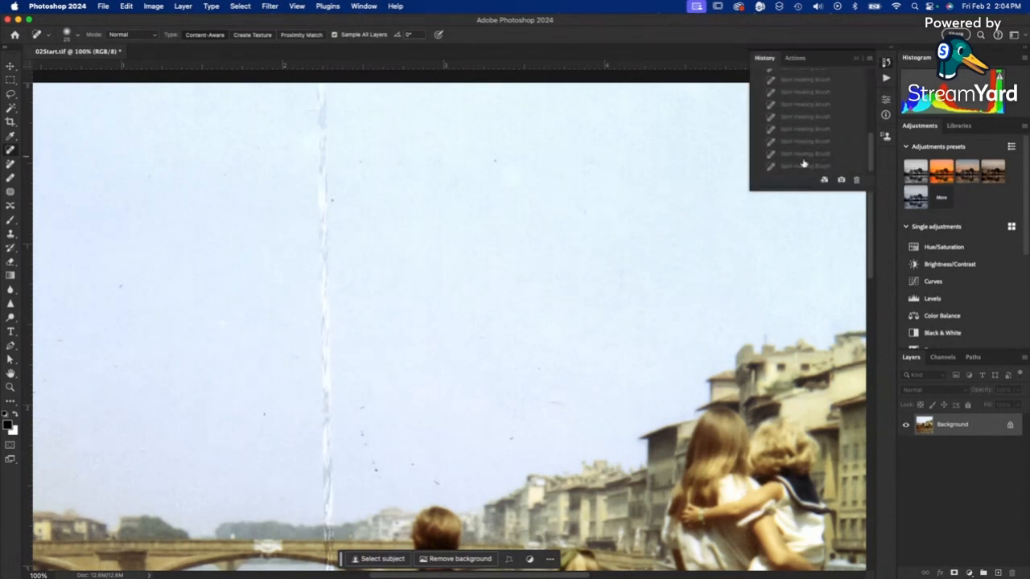
left_click(803, 166)
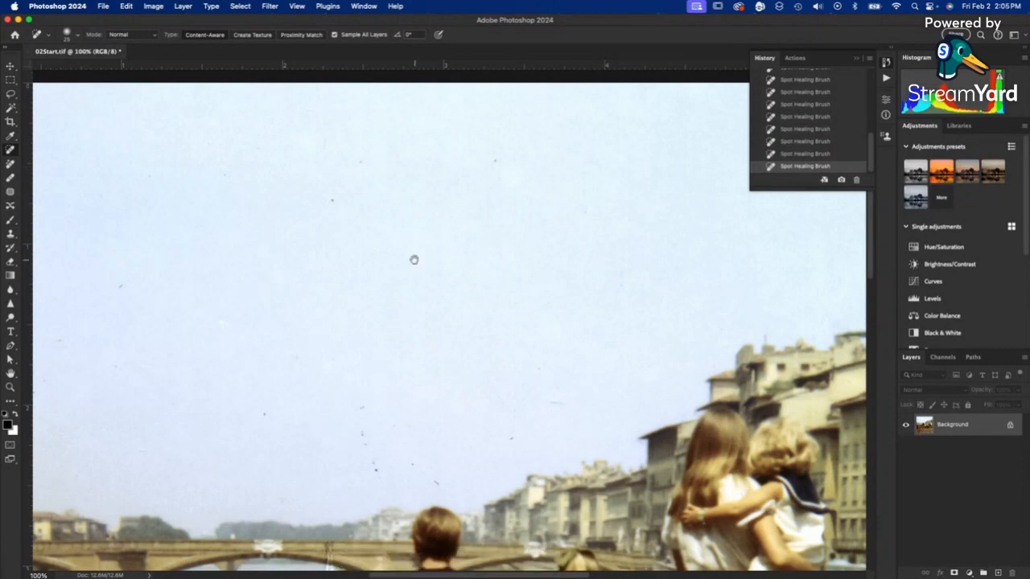
Heal the crease across the bridge and the river beside the boy with the Spot Healing Brush.
left_click_drag(414, 257, 511, 128)
left_click_drag(474, 276, 402, 79)
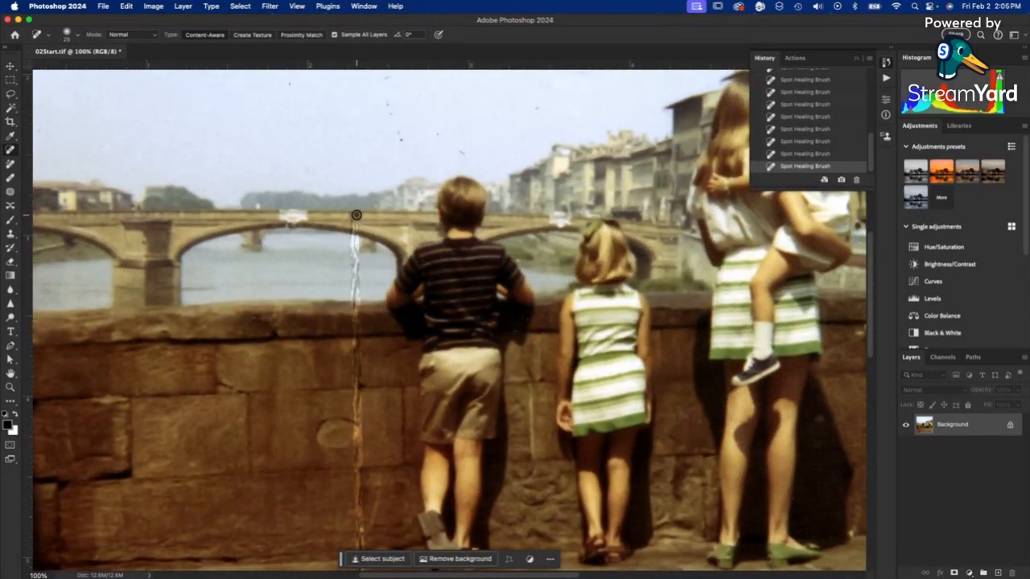
left_click_drag(355, 215, 356, 302)
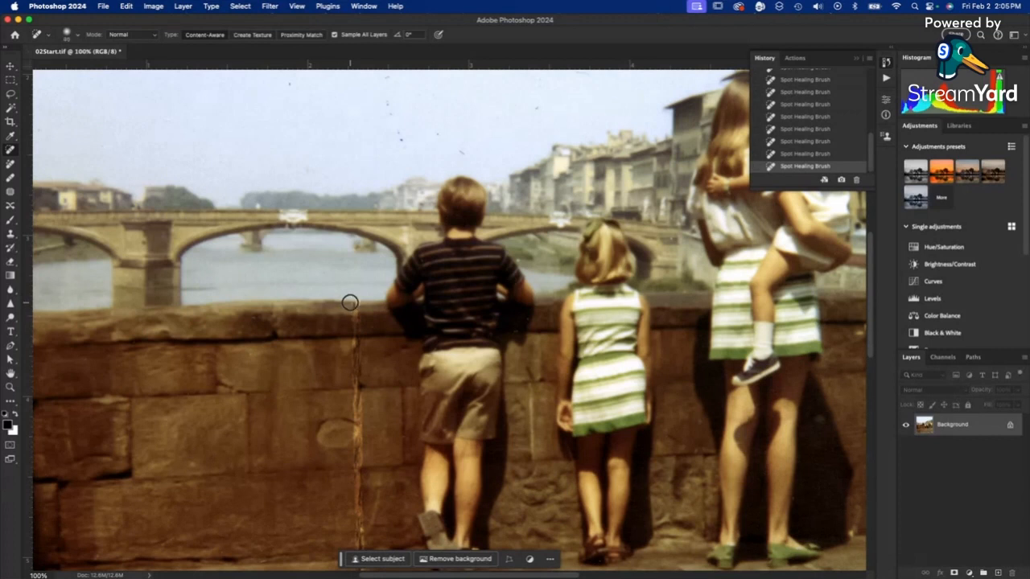
Heal the vertical crease down the stone wall beside the boy with a 40 px Spot Healing Brush.
mouse_move(356, 303)
left_mouse_down()
mouse_move(346, 307)
mouse_move(357, 395)
left_mouse_up()
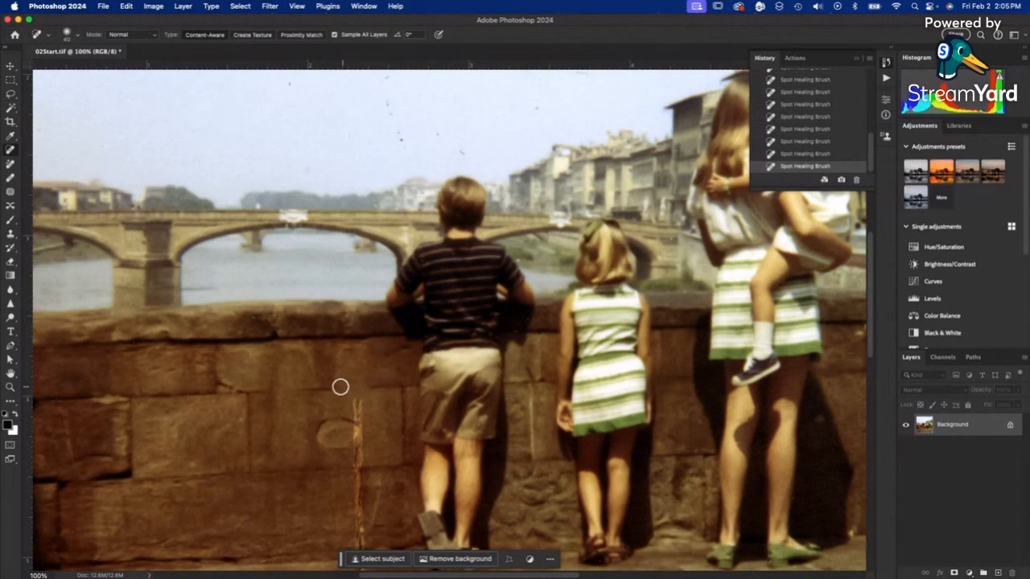
key("super+z")
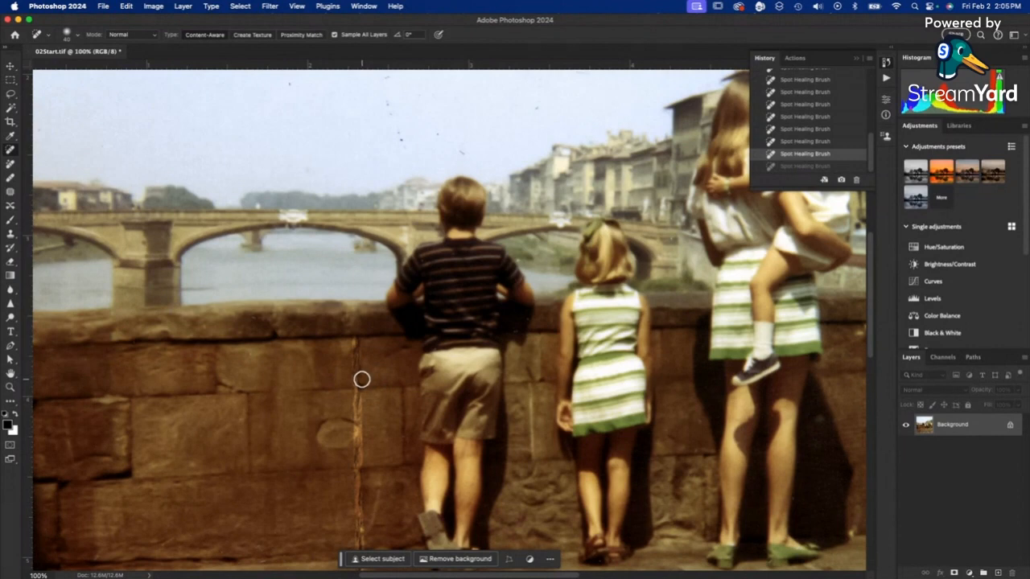
key("super+plus")
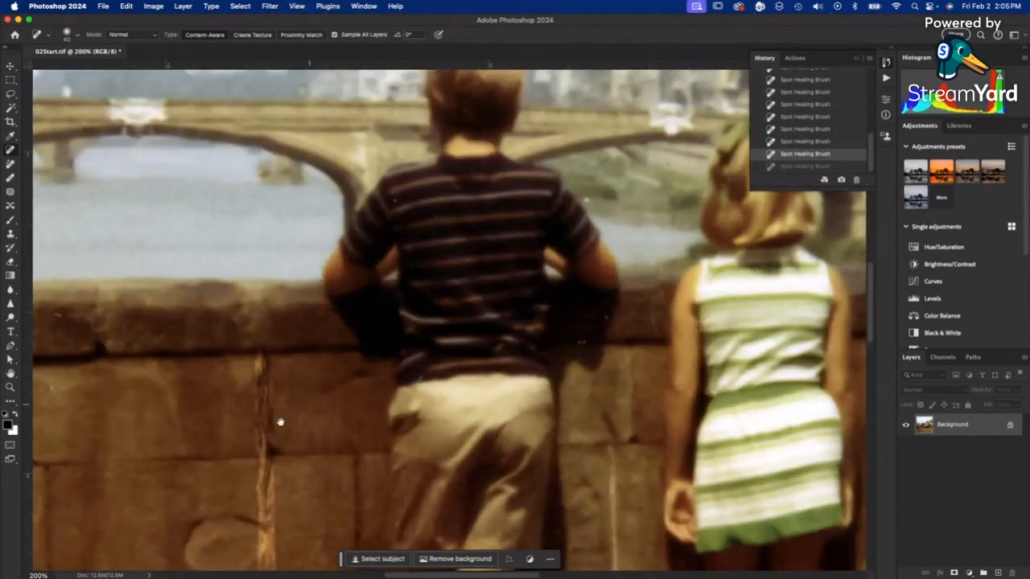
left_click_drag(280, 421, 330, 362)
mouse_move(314, 312)
left_mouse_down()
mouse_move(345, 308)
mouse_move(313, 328)
mouse_move(304, 358)
mouse_move(286, 365)
mouse_move(358, 361)
left_mouse_up()
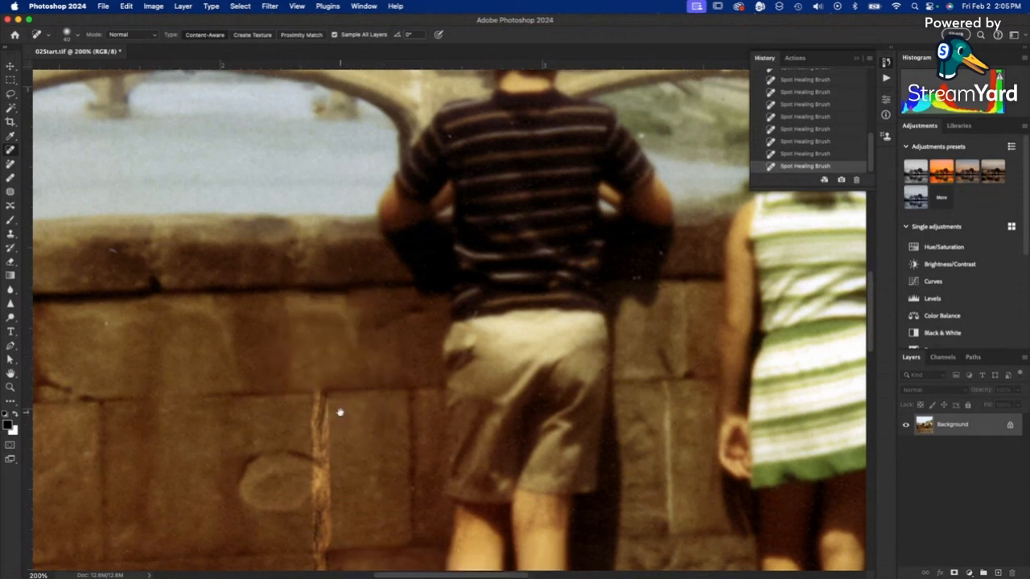
mouse_move(340, 414)
left_mouse_down()
mouse_move(313, 260)
mouse_move(299, 259)
mouse_move(282, 371)
mouse_move(298, 372)
left_mouse_up()
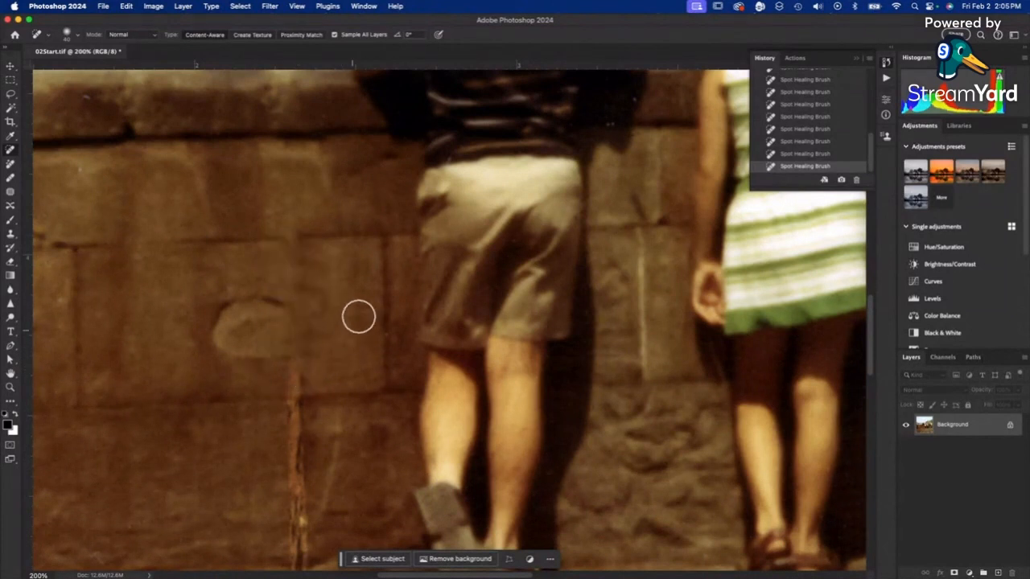
left_click(341, 268)
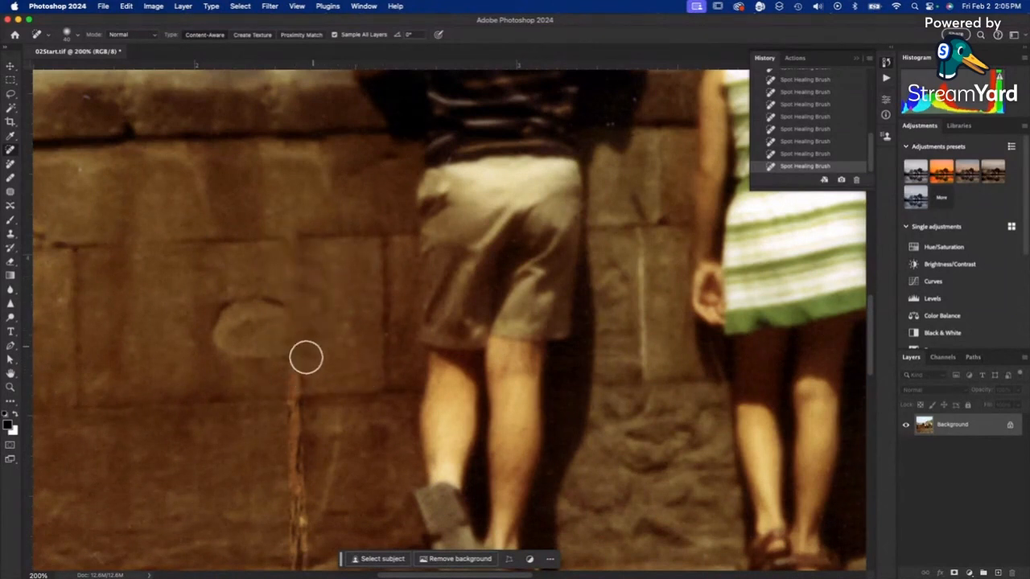
scroll(316, 392, "down", 3)
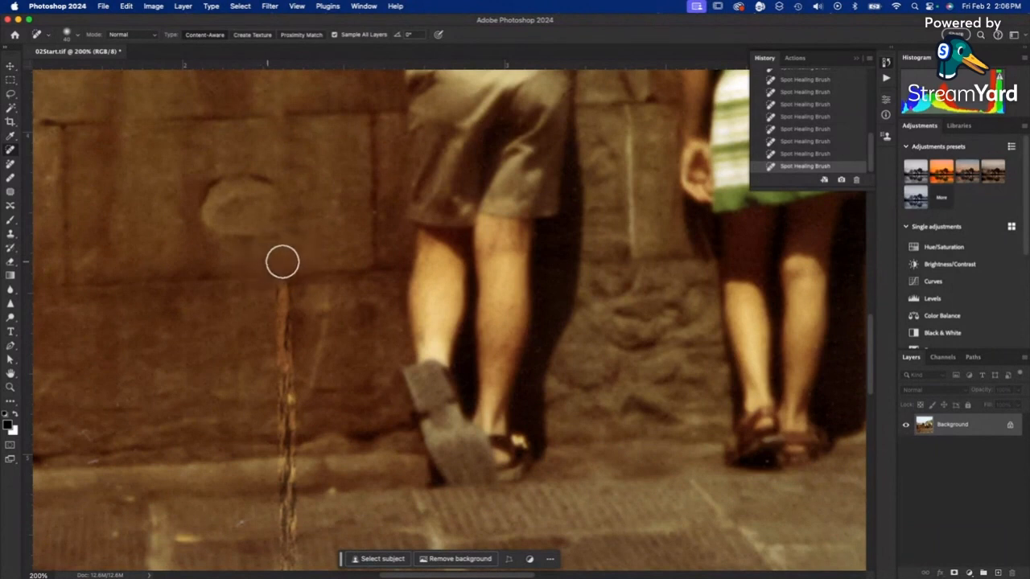
mouse_move(285, 295)
left_mouse_down()
mouse_move(297, 306)
mouse_move(282, 373)
mouse_move(285, 442)
left_mouse_up()
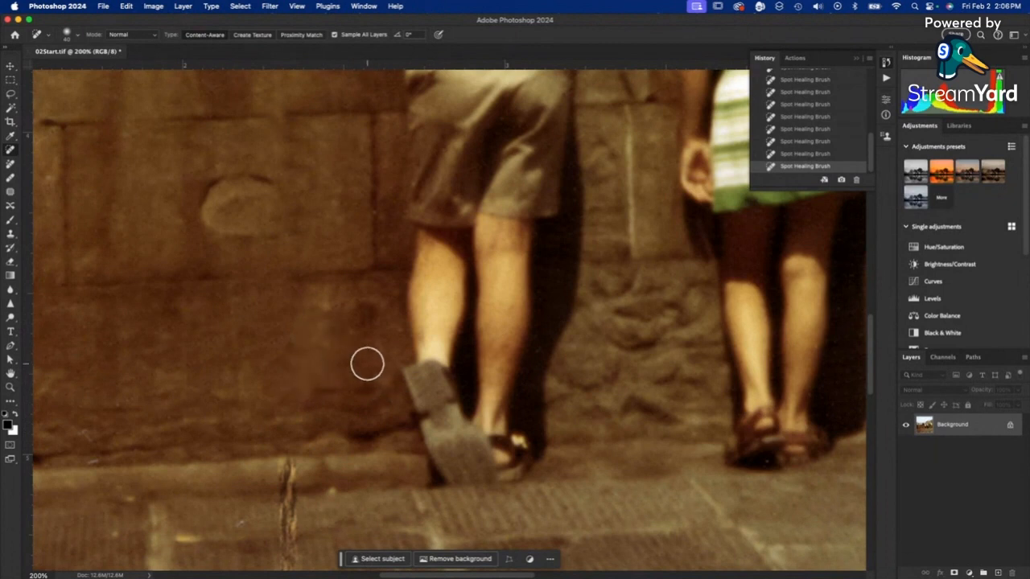
Heal the crease from the foot of the wall across the upper paving stones with the Spot Healing Brush.
scroll(370, 366, "down", 3)
scroll(370, 239, "down", 1)
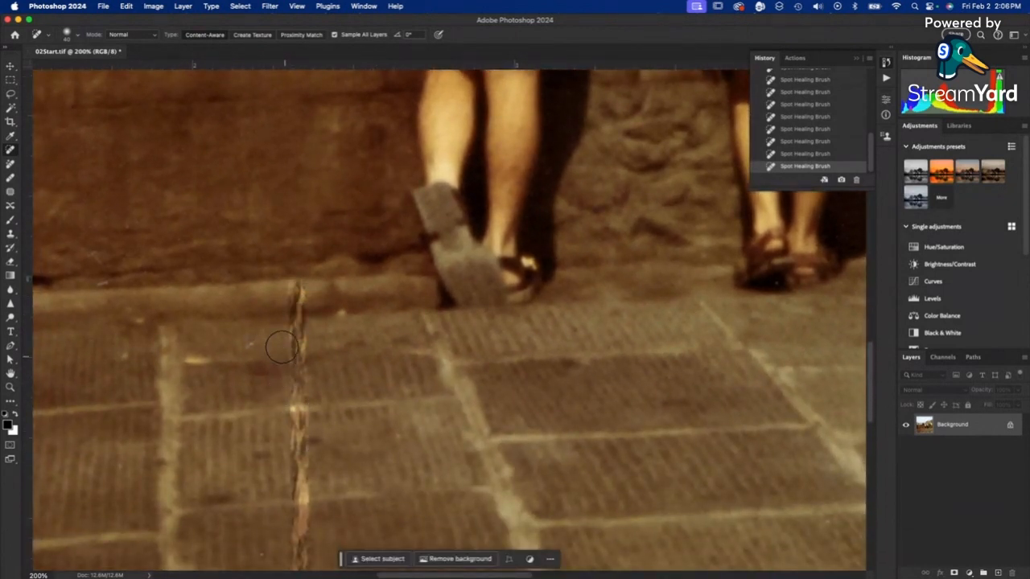
left_click_drag(299, 297, 298, 390)
left_click_drag(304, 423, 302, 563)
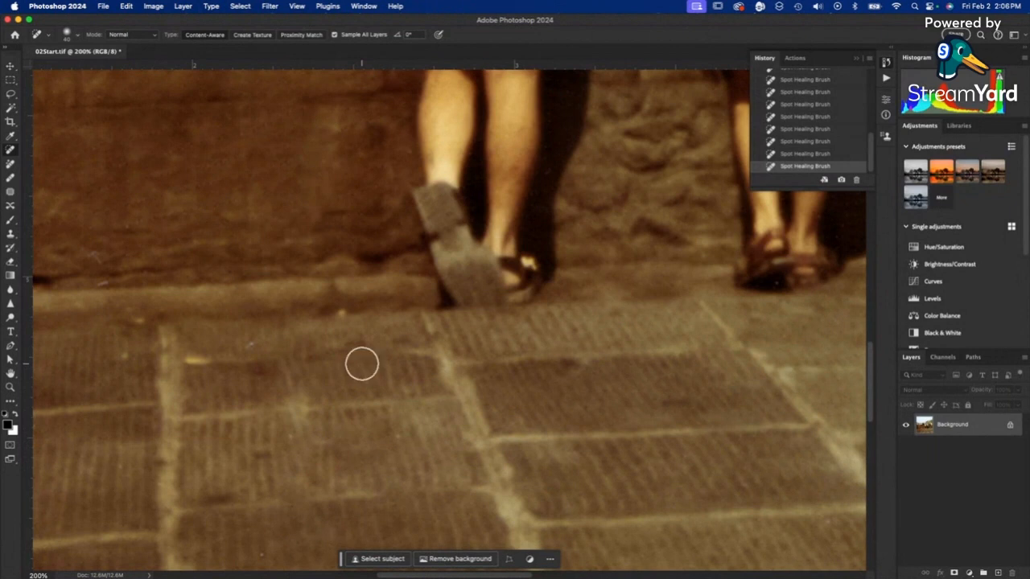
Paint out the remaining crease through the lowest paving stones down to the photo's bottom edge with the Spot Healing Brush.
key("super+0")
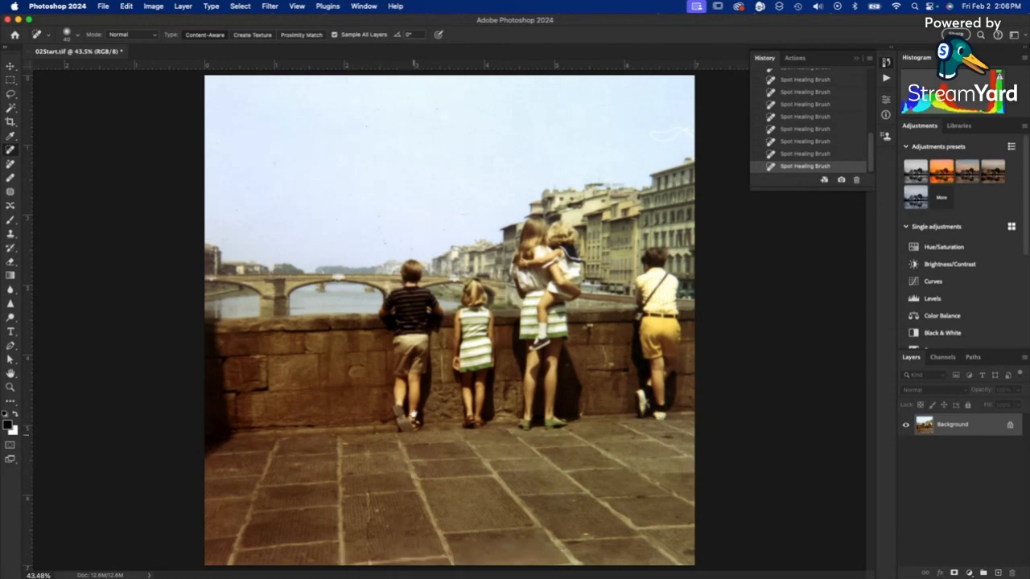
key("super+plus")
key("super+plus")
key("super+plus")
key("super+plus")
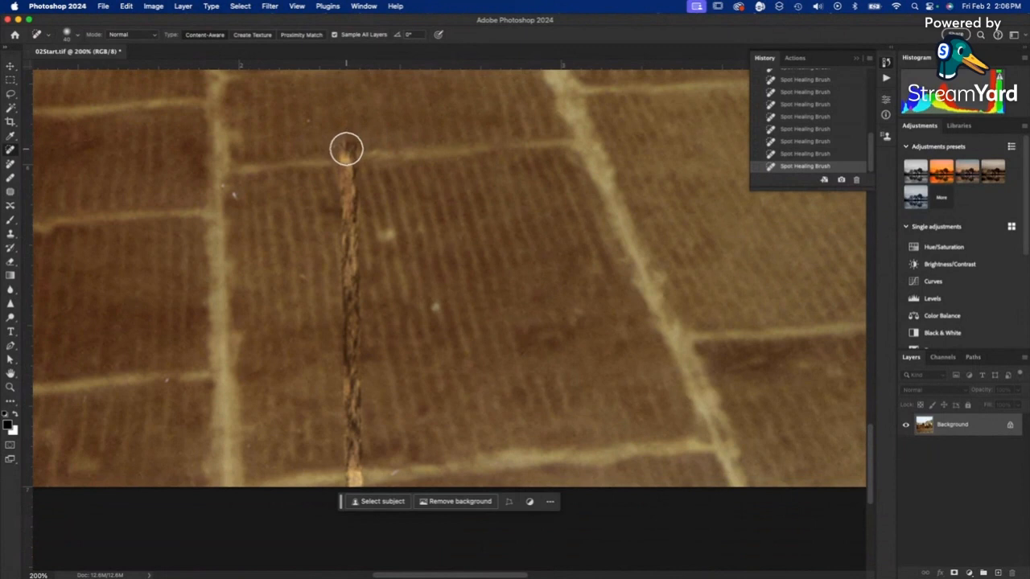
left_click_drag(346, 149, 337, 346)
left_click(355, 333)
left_click(362, 366)
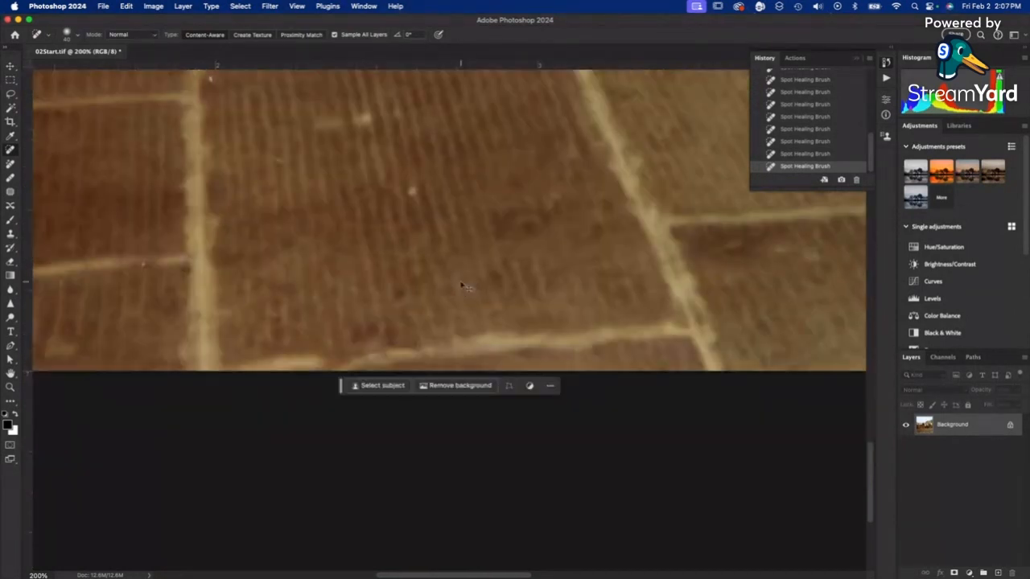
Compare the restored photo with the original 02Start.tif state in the history, and return to the latest Spot Healing Brush state.
key("super+0")
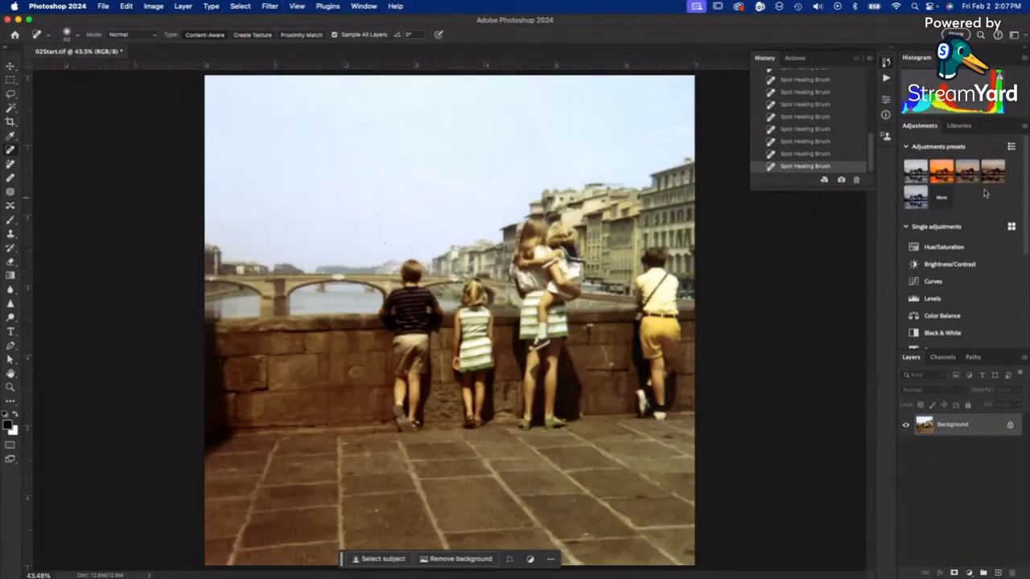
scroll(820, 129, "up", 5)
left_click(804, 79)
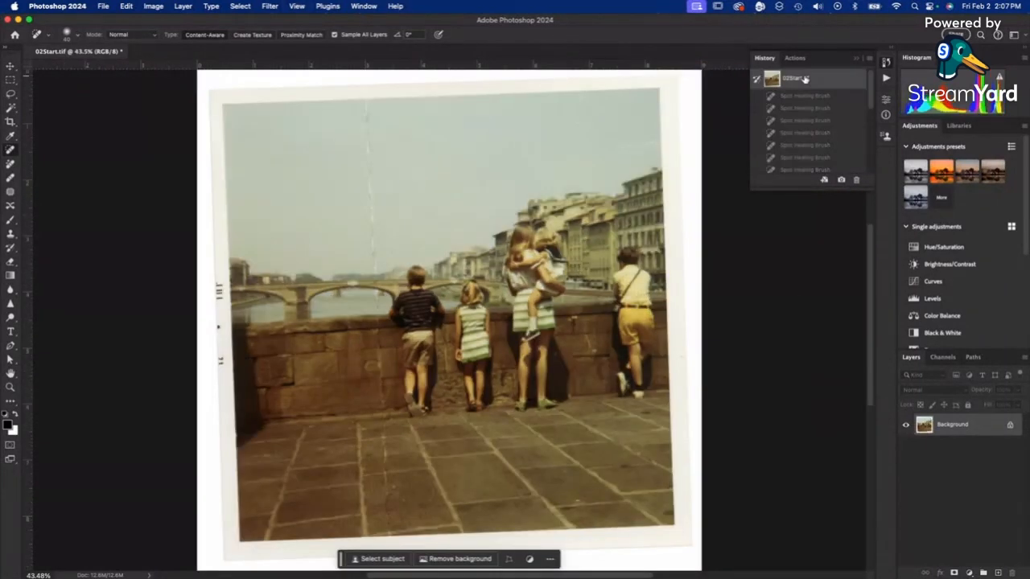
scroll(812, 141, "down", 3)
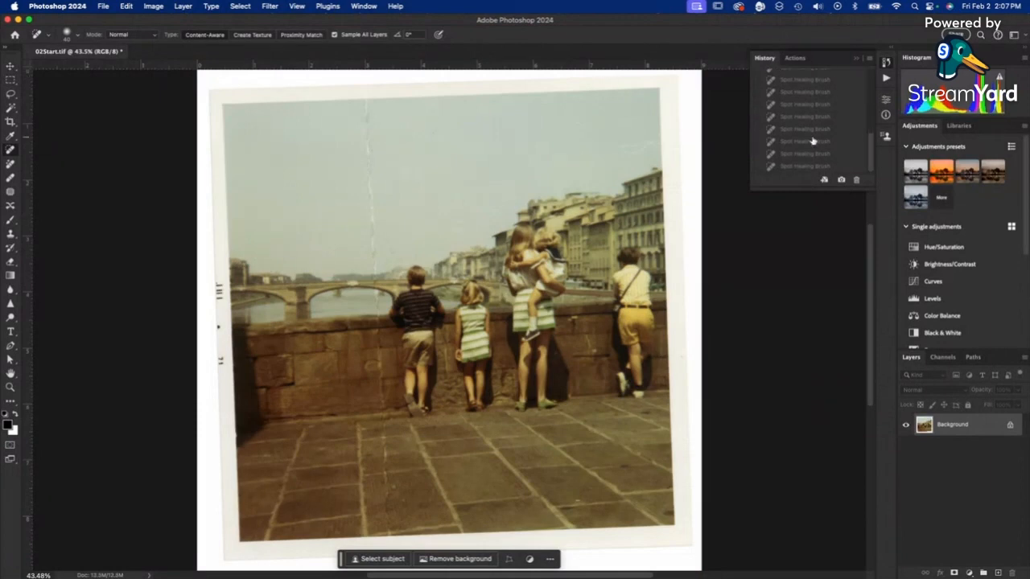
left_click(805, 165)
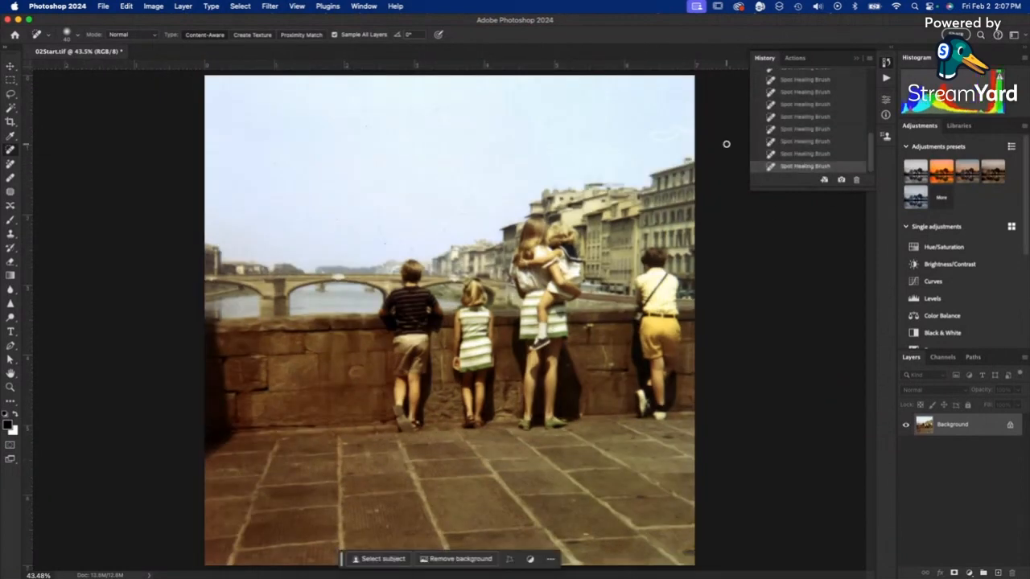
Heal the white squiggly scratches in the sky above the building at the photo's right edge with the Spot Healing Brush.
key("super+equal")
key("super+equal")
key("super+equal")
key("super+equal")
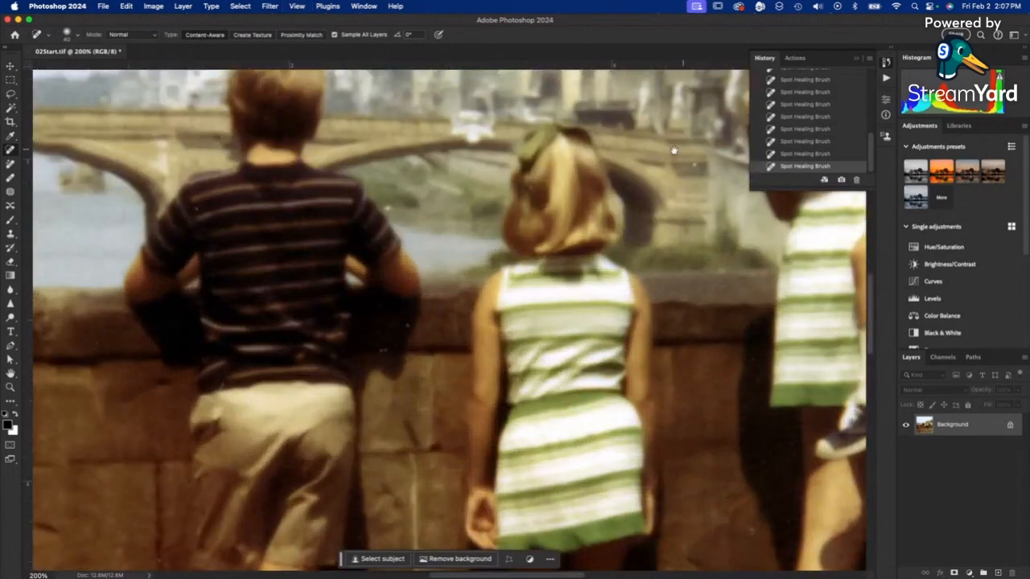
left_click_drag(675, 150, 151, 459)
left_click_drag(621, 96, 60, 571)
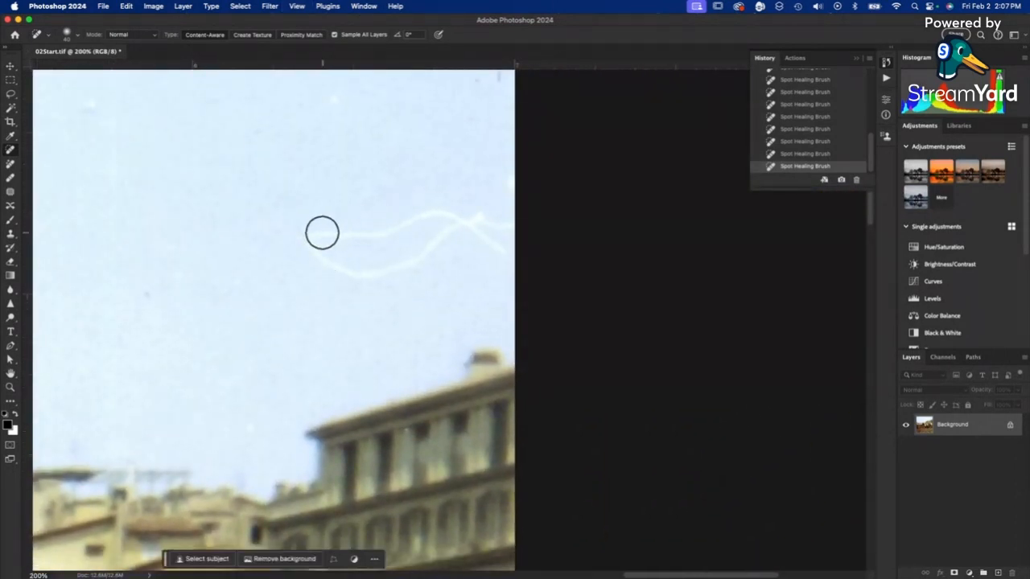
mouse_move(318, 232)
left_mouse_down()
mouse_move(386, 213)
mouse_move(502, 225)
mouse_move(500, 256)
mouse_move(426, 252)
mouse_move(377, 265)
left_mouse_up()
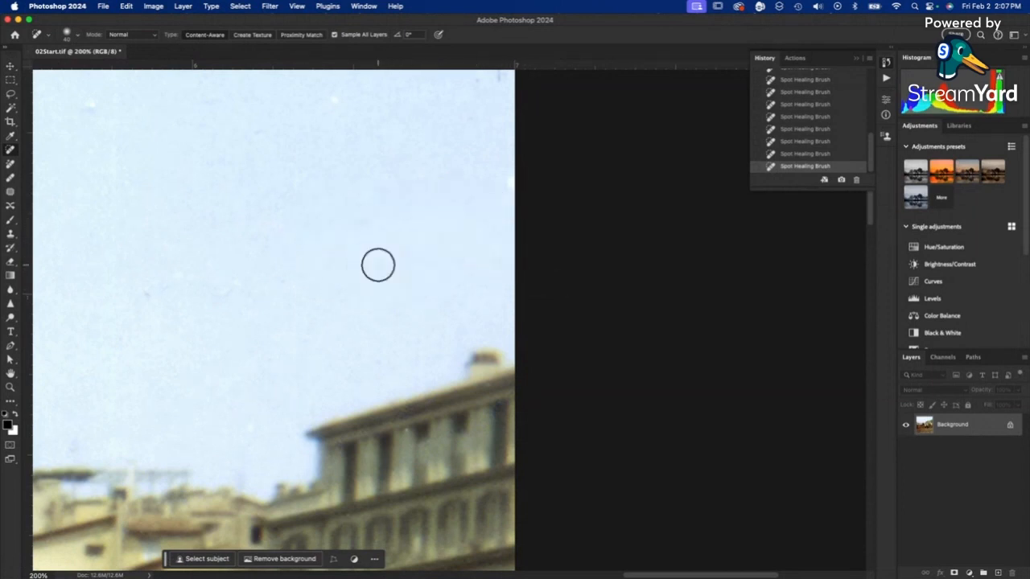
scroll(386, 241, "down", 3)
scroll(387, 241, "left", 3)
scroll(308, 193, "up", 5)
scroll(309, 194, "left", 4)
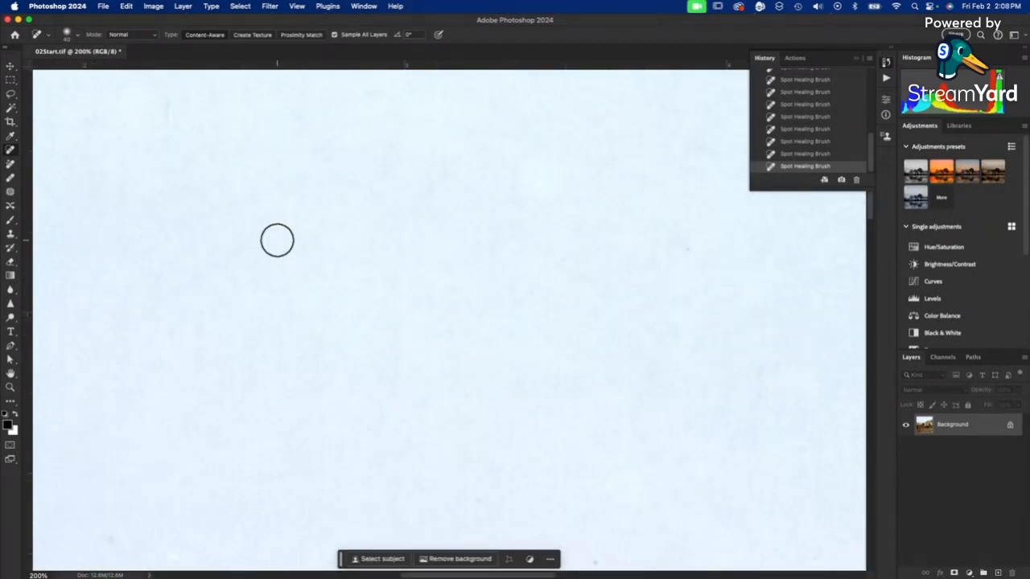
Try to remove the boy in yellow shorts by painting over him with a soft 110 px Spot Healing Brush.
key("super+0")
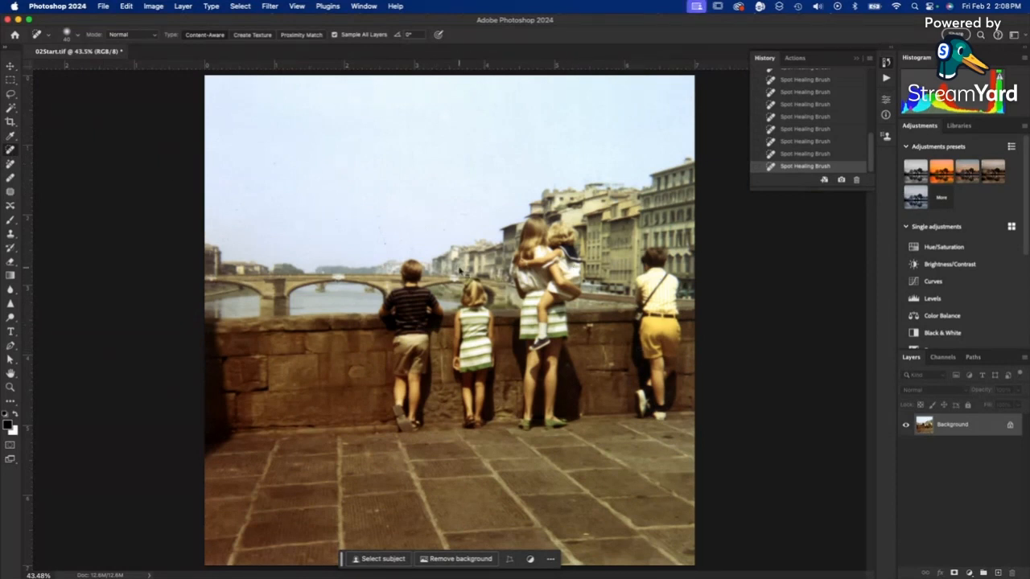
right_click(461, 270)
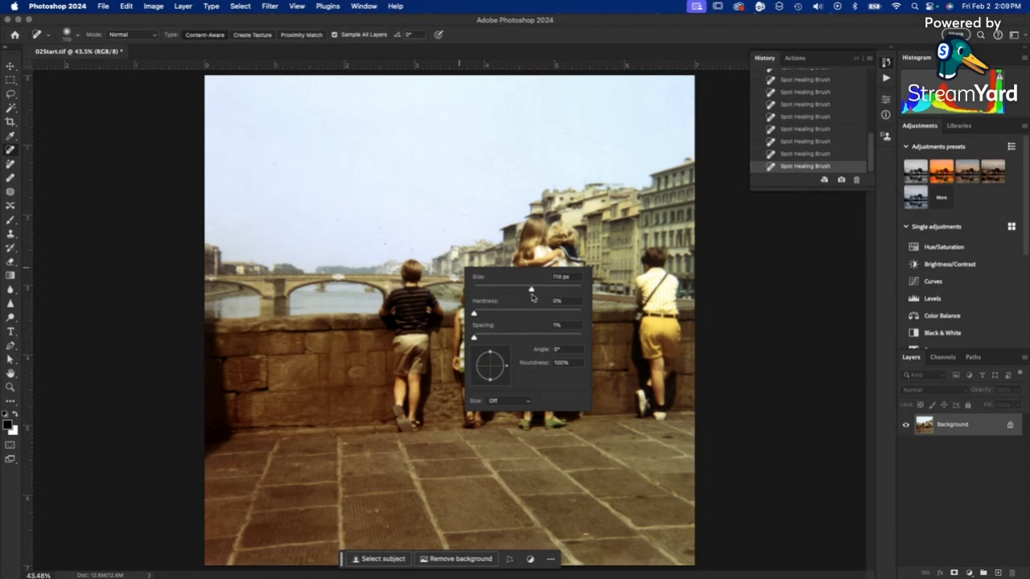
left_click_drag(529, 296, 532, 298)
key("Return")
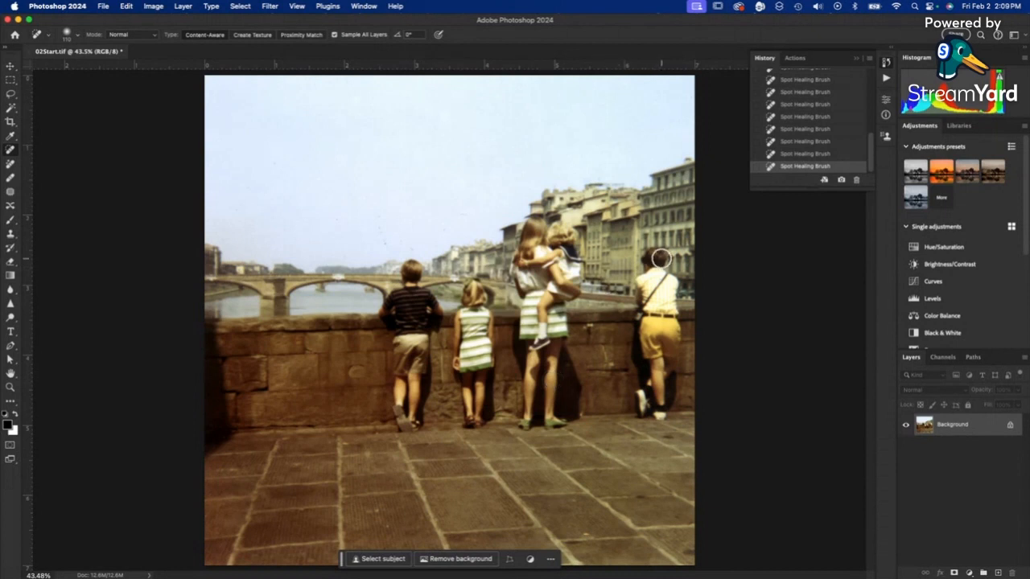
mouse_move(660, 258)
left_mouse_down()
mouse_move(643, 301)
mouse_move(657, 305)
mouse_move(655, 320)
mouse_move(676, 322)
mouse_move(643, 343)
mouse_move(661, 346)
mouse_move(678, 410)
left_mouse_up()
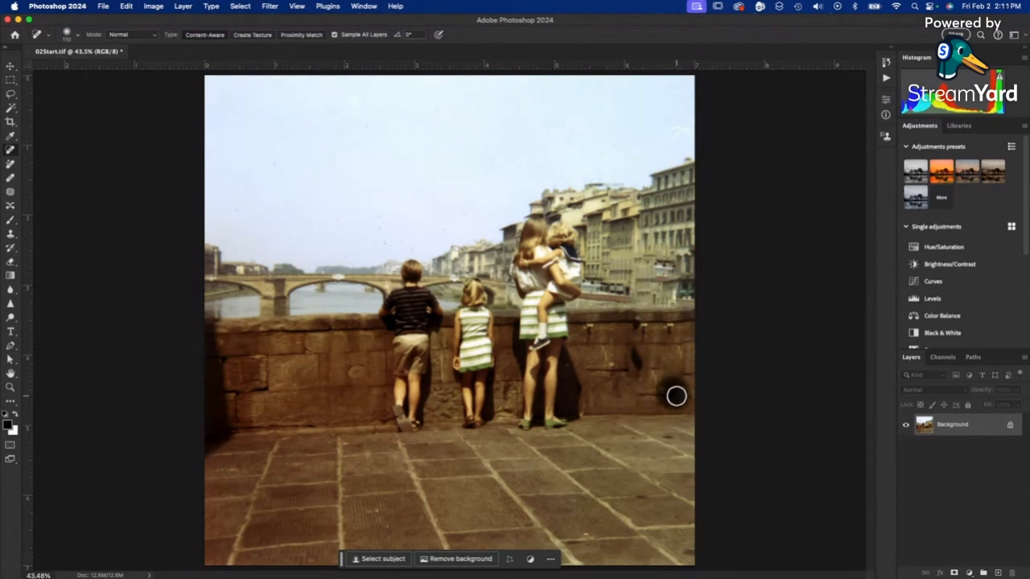
Touch up leftover marks on the stone wall around the removed boy's spot with the Spot Healing Brush.
left_click(635, 359)
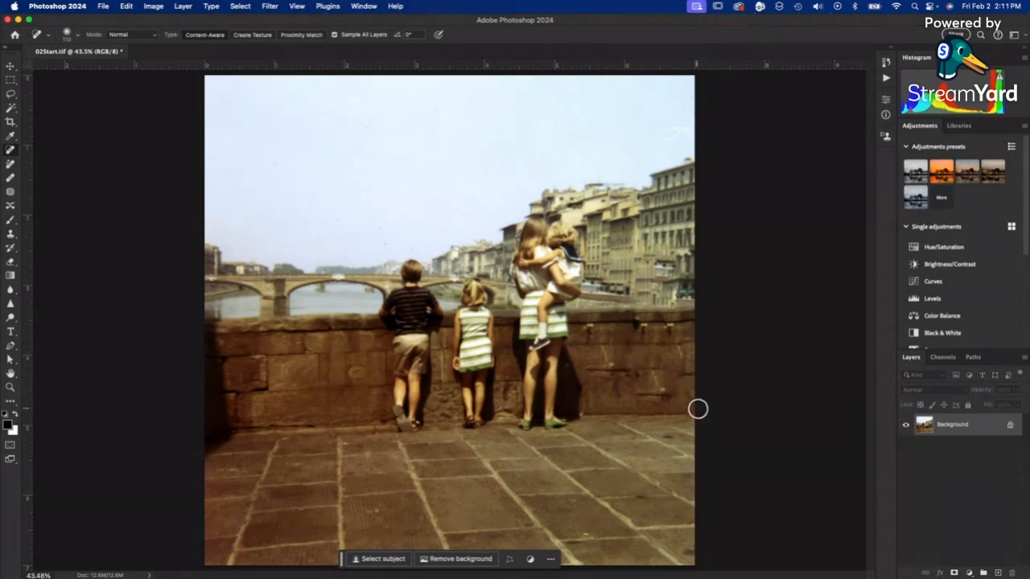
left_click(640, 325)
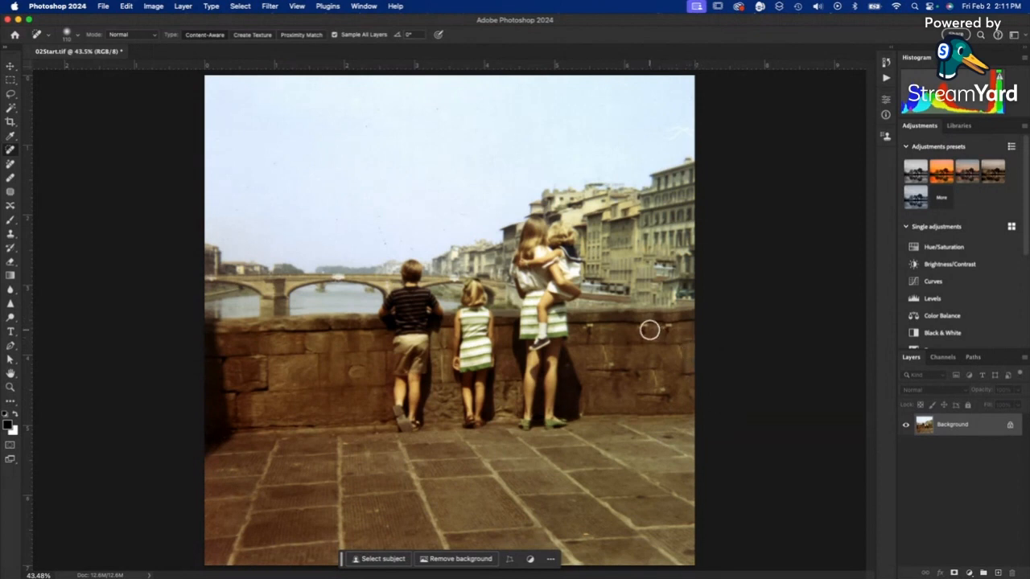
left_click_drag(592, 326, 617, 327)
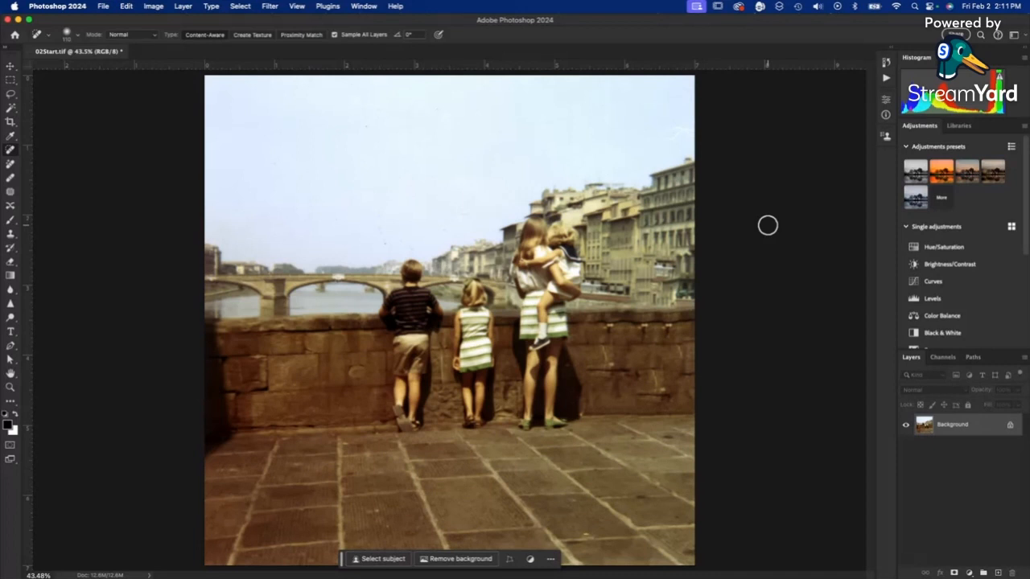
Revert the photo to Snapshot 1 in the history, bringing back the boy in yellow shorts.
left_click(886, 63)
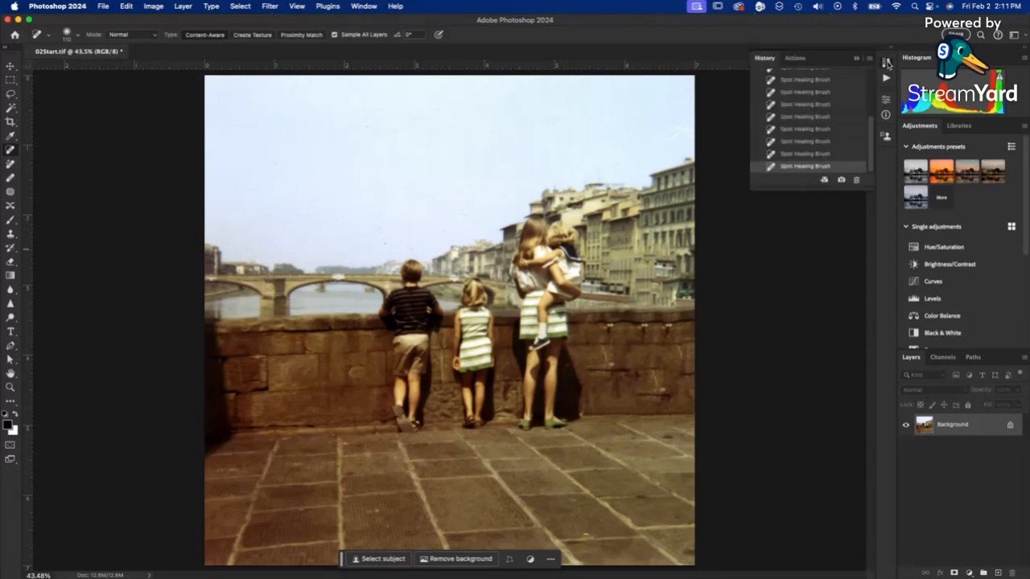
scroll(793, 120, "up", 3)
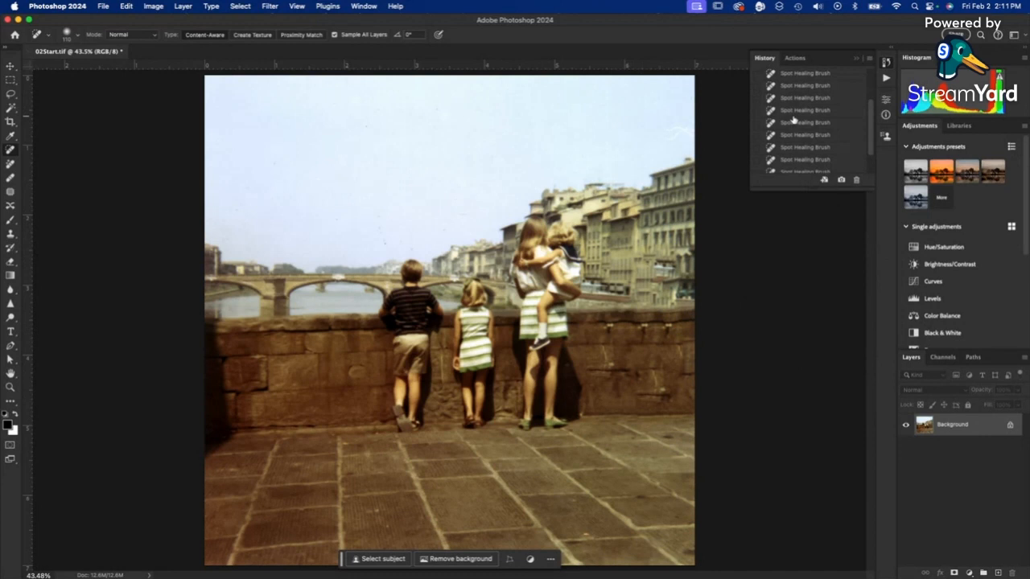
scroll(793, 120, "up", 2)
left_click(797, 127)
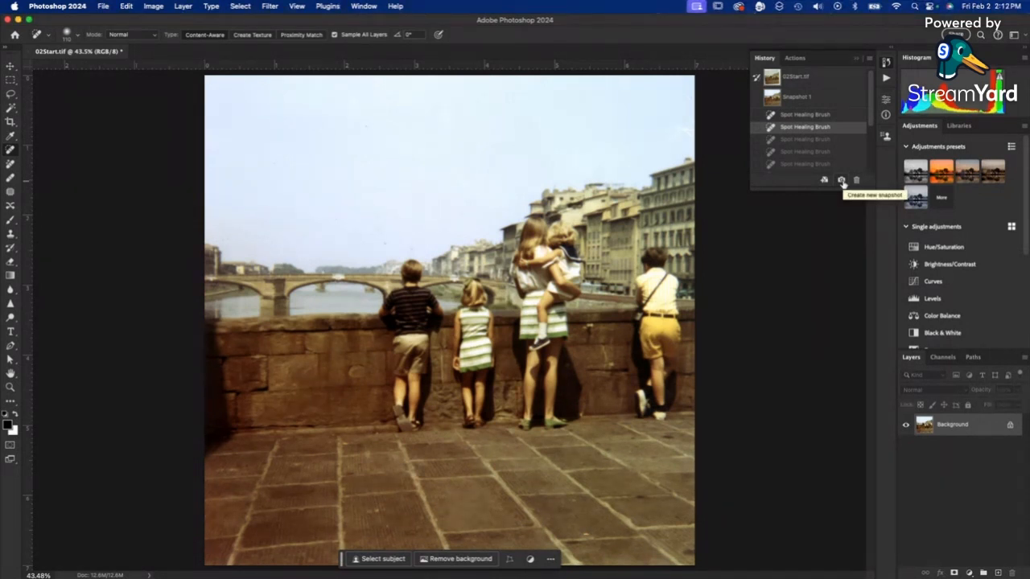
left_click(799, 98)
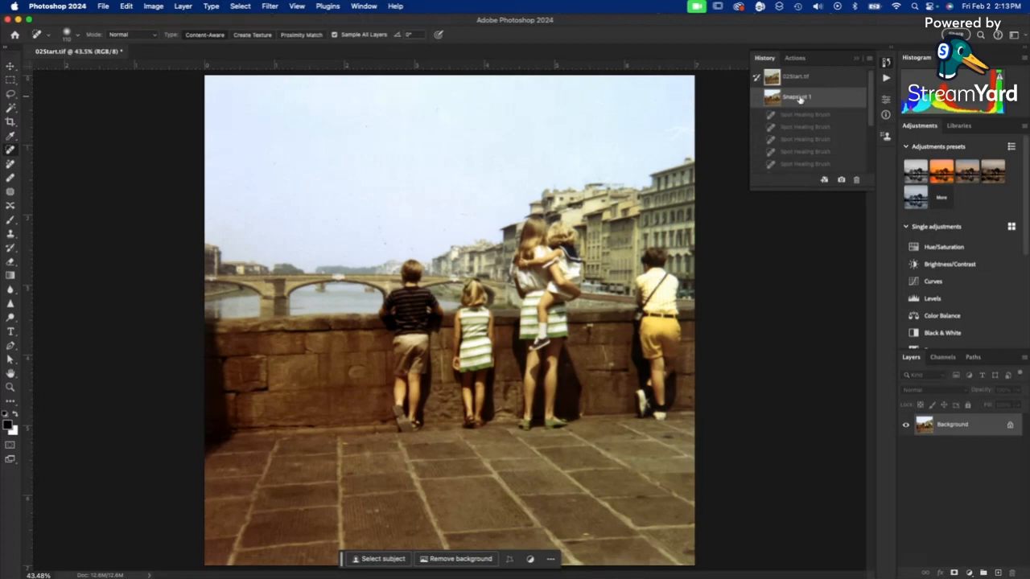
Select the boy in yellow shorts with the Object Selection tool in Rectangle mode.
key("super+equal")
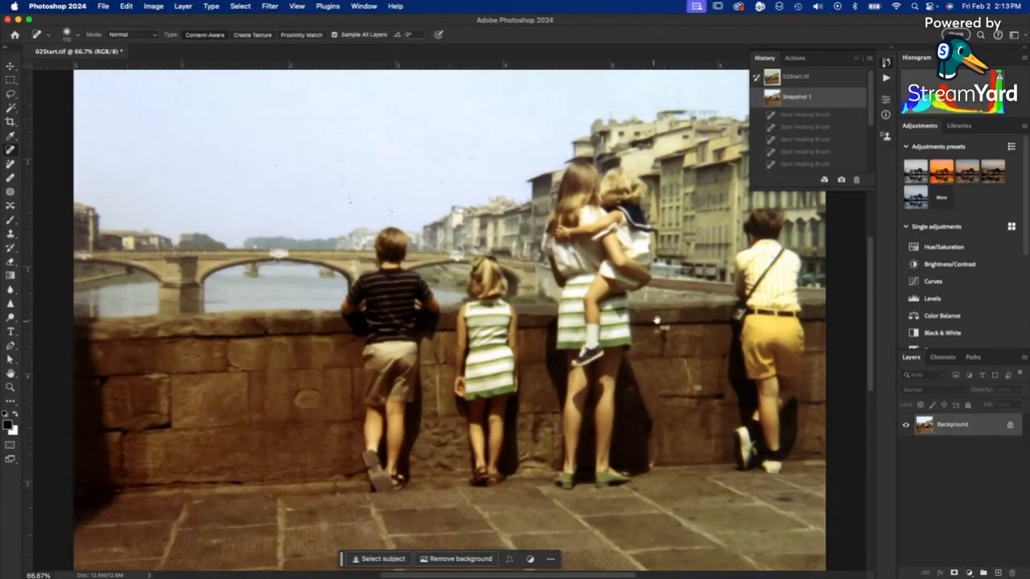
left_click_drag(657, 320, 309, 297)
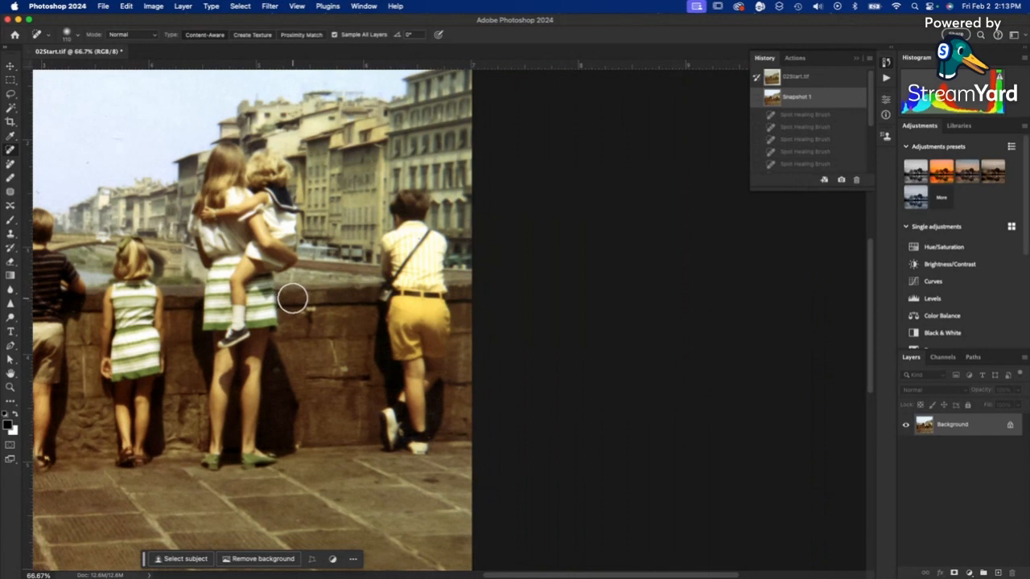
left_click(11, 108)
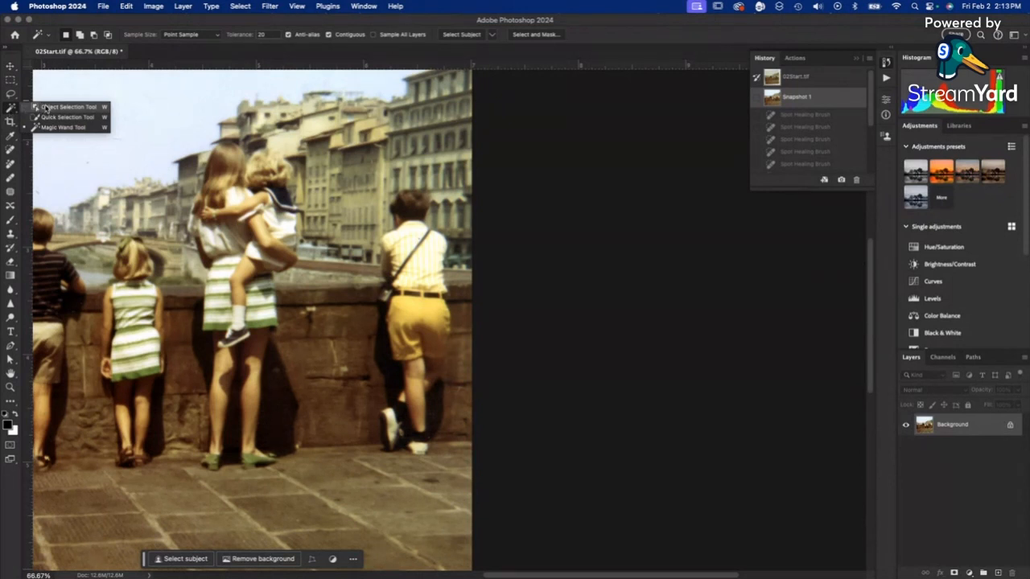
left_click(46, 107)
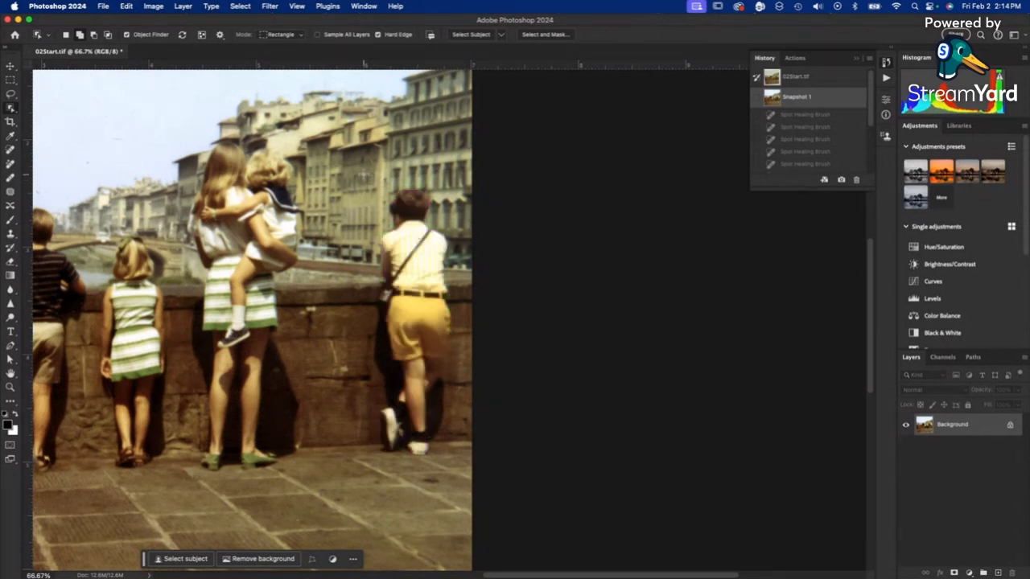
left_click_drag(364, 176, 461, 475)
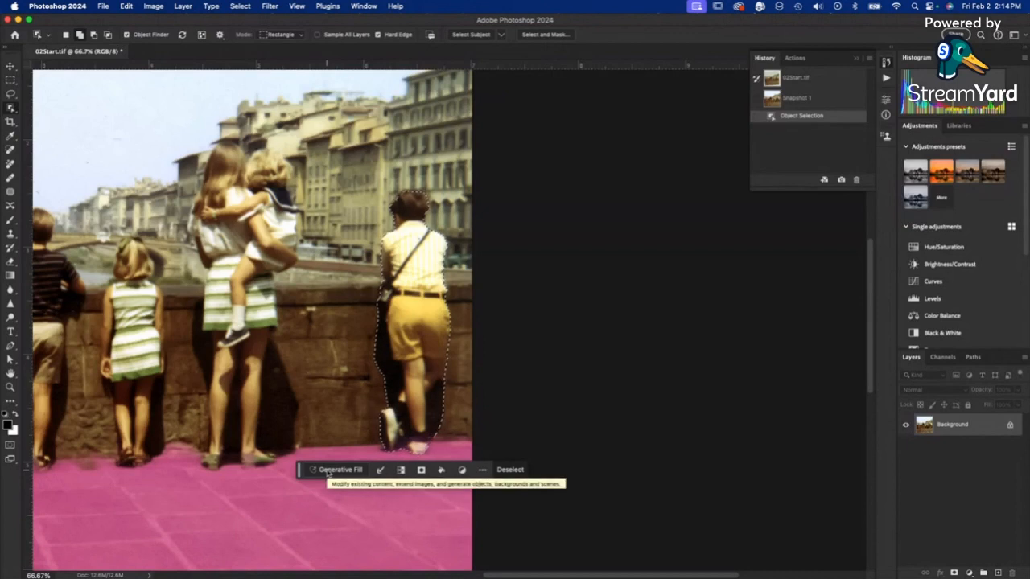
Replace the selected boy using Generative Fill without a prompt, compare the three variations and choose the second one.
left_click(327, 471)
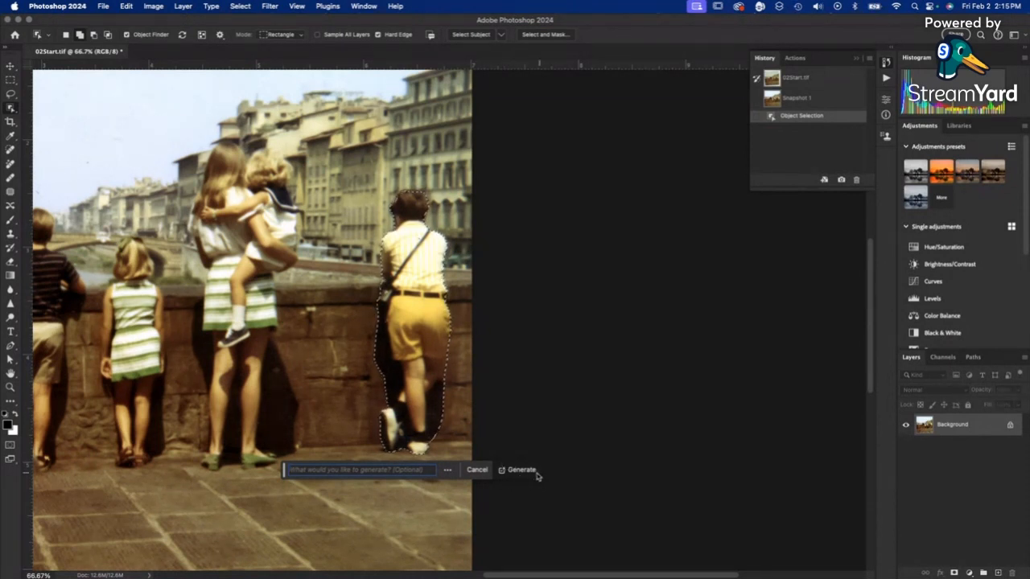
left_click(525, 473)
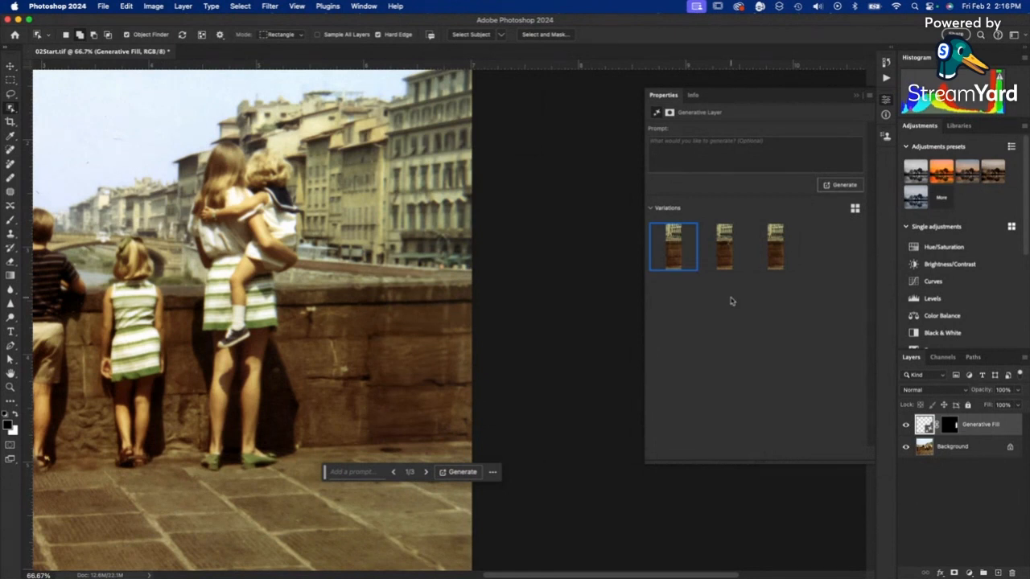
left_click(726, 256)
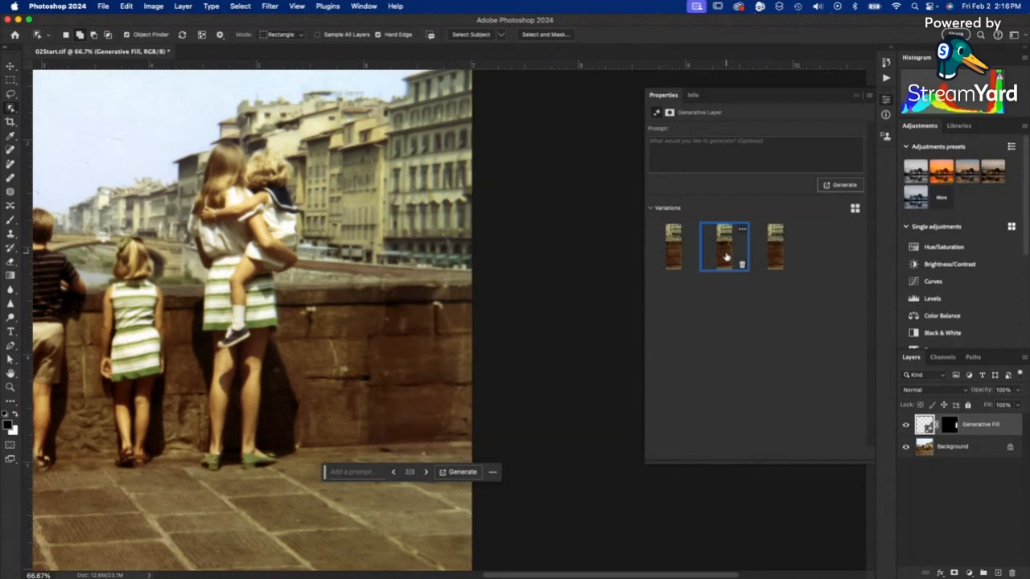
left_click(775, 259)
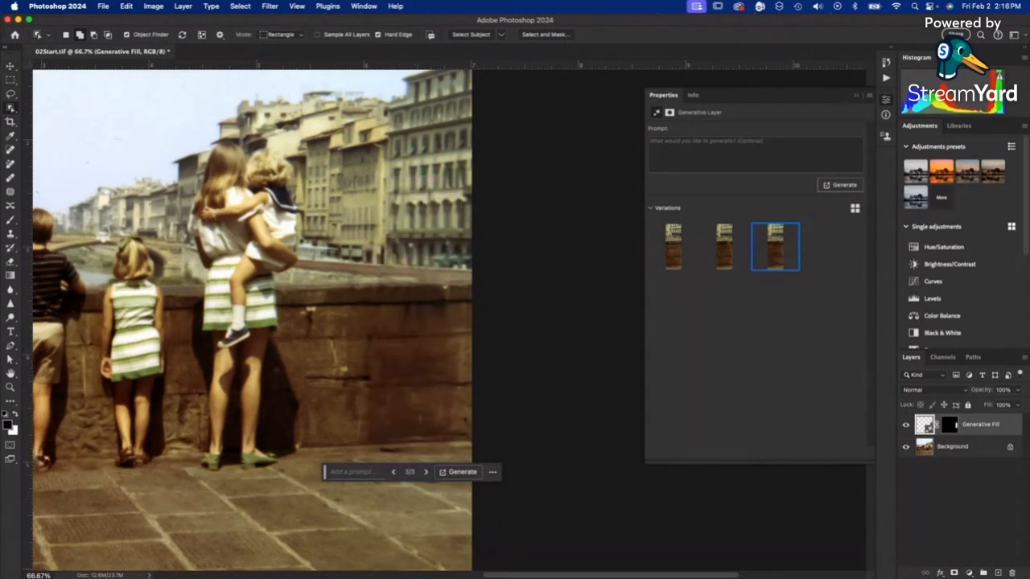
left_click(11, 66)
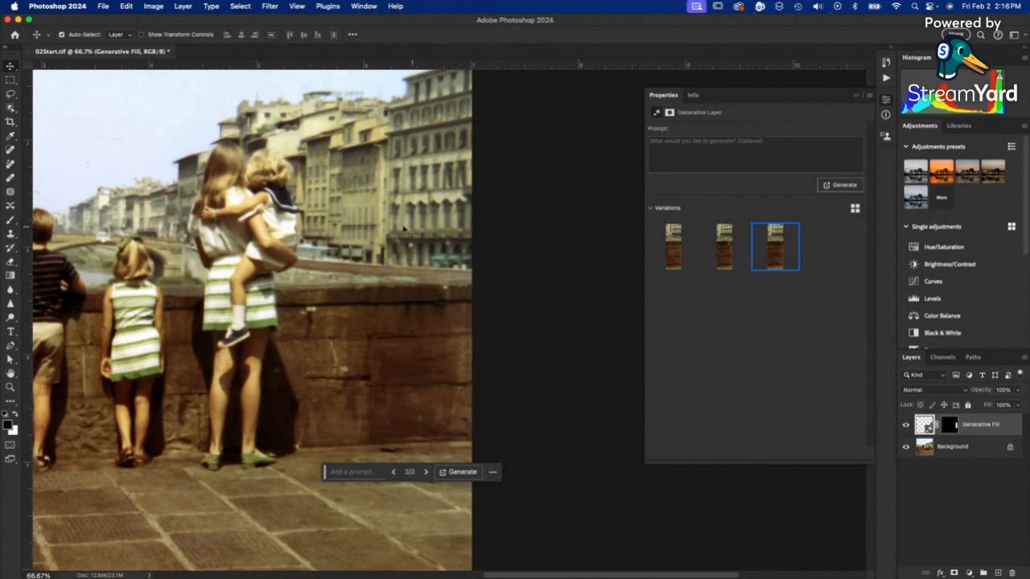
left_click(724, 262)
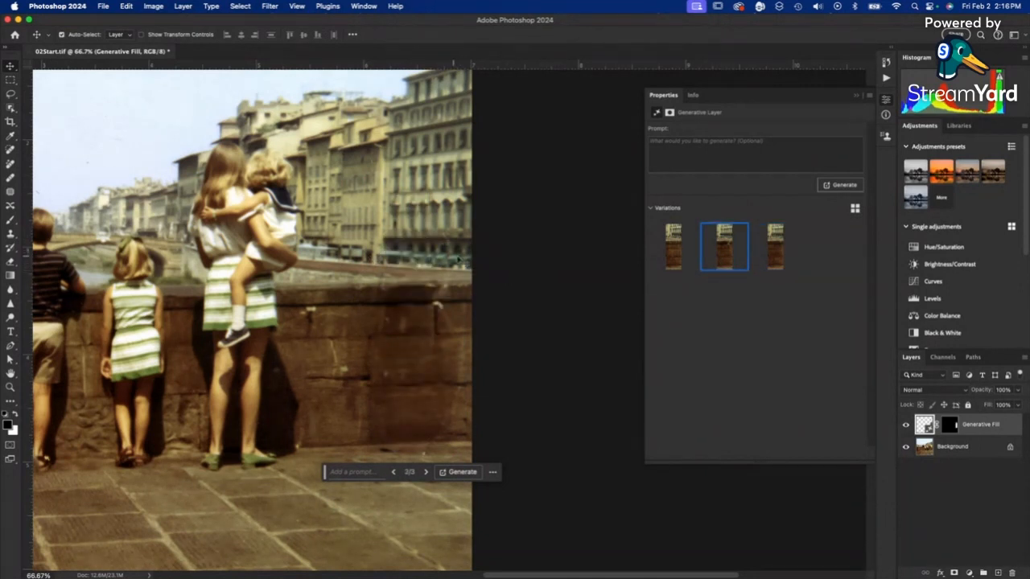
left_click(674, 255)
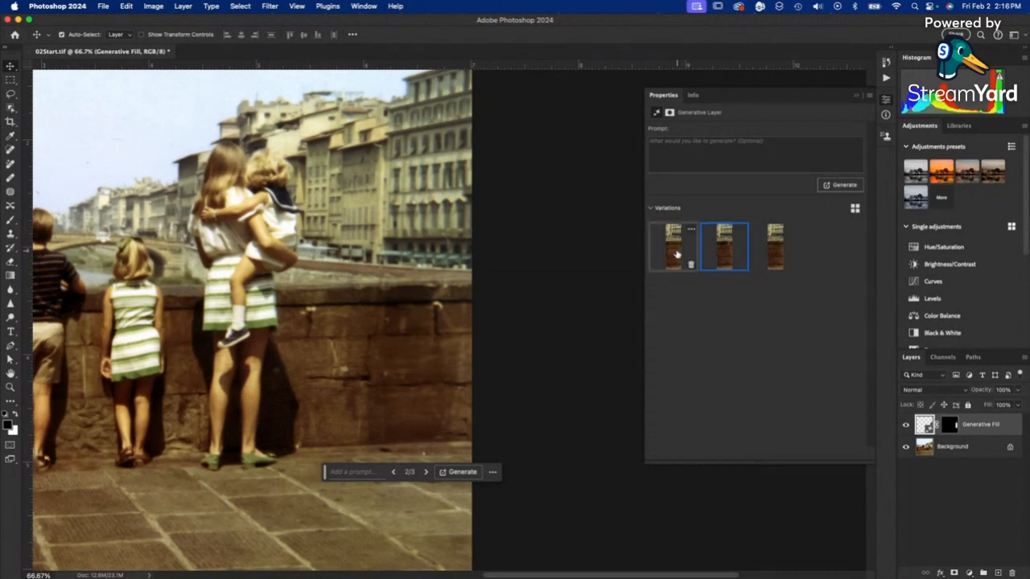
left_click(720, 256)
Compare the photo with and without the Generative Fill layer by toggling its visibility.
left_click(906, 425)
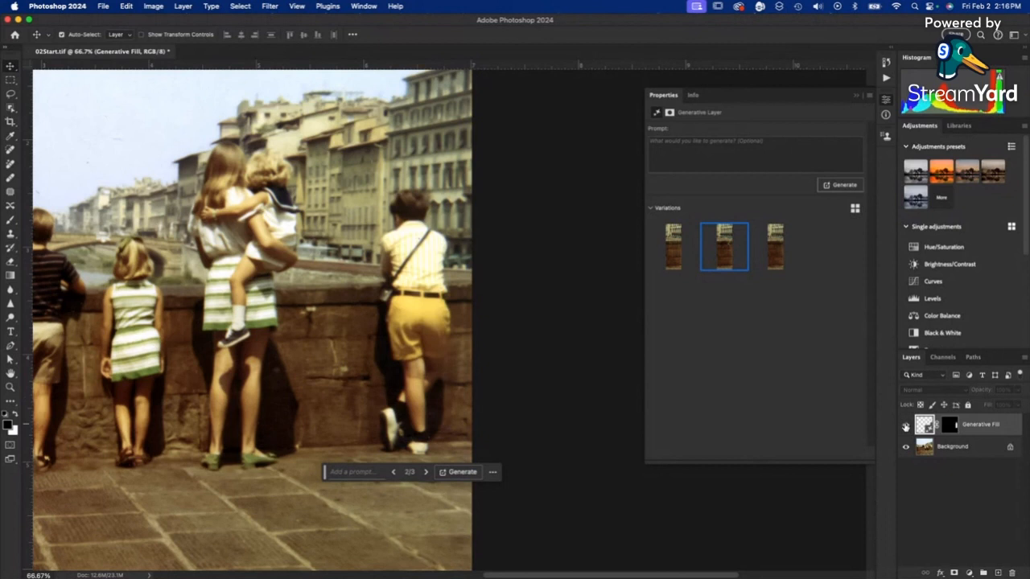
left_click(906, 424)
left_click(906, 426)
left_click(906, 426)
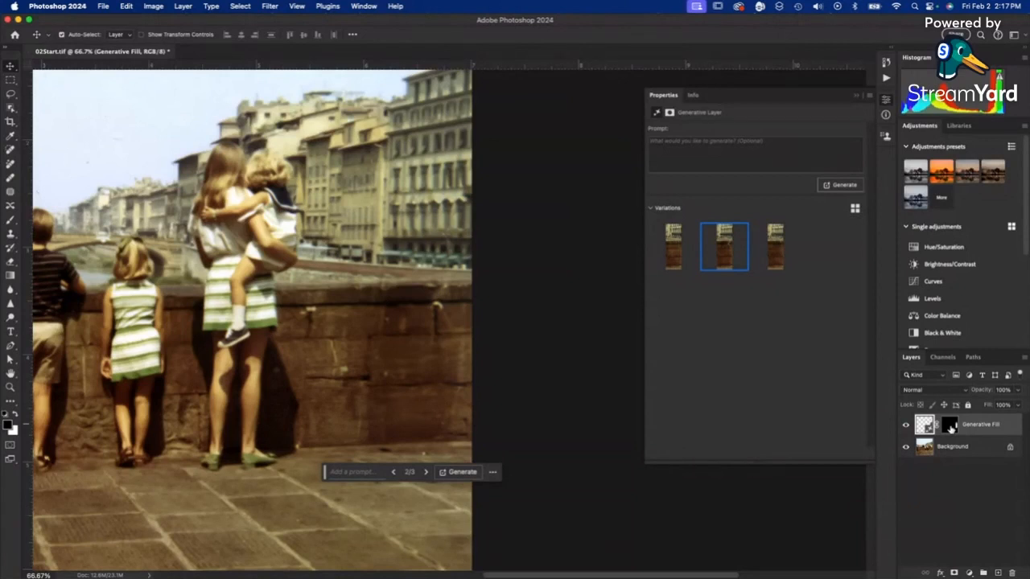
left_click(906, 425)
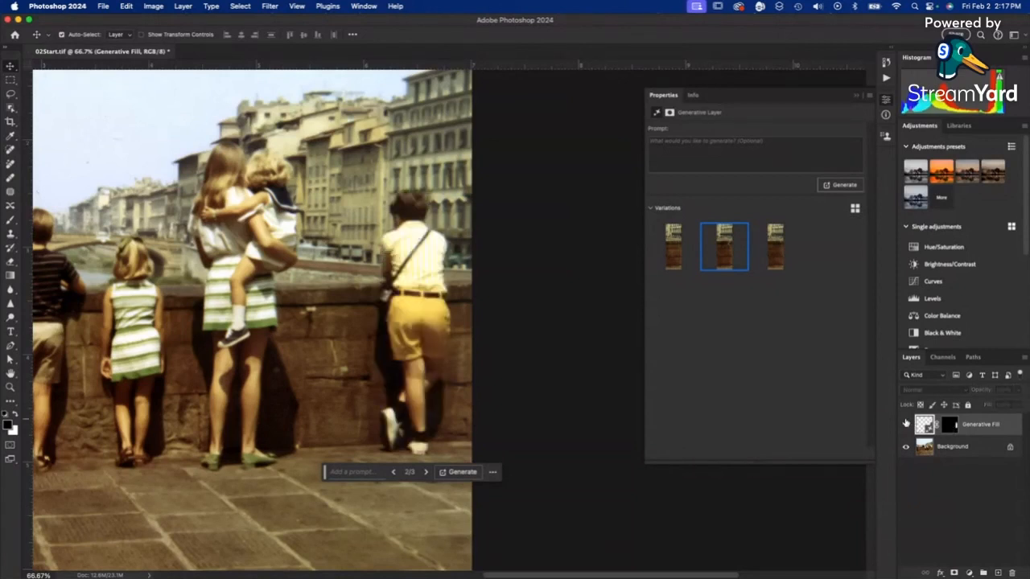
left_click(906, 424)
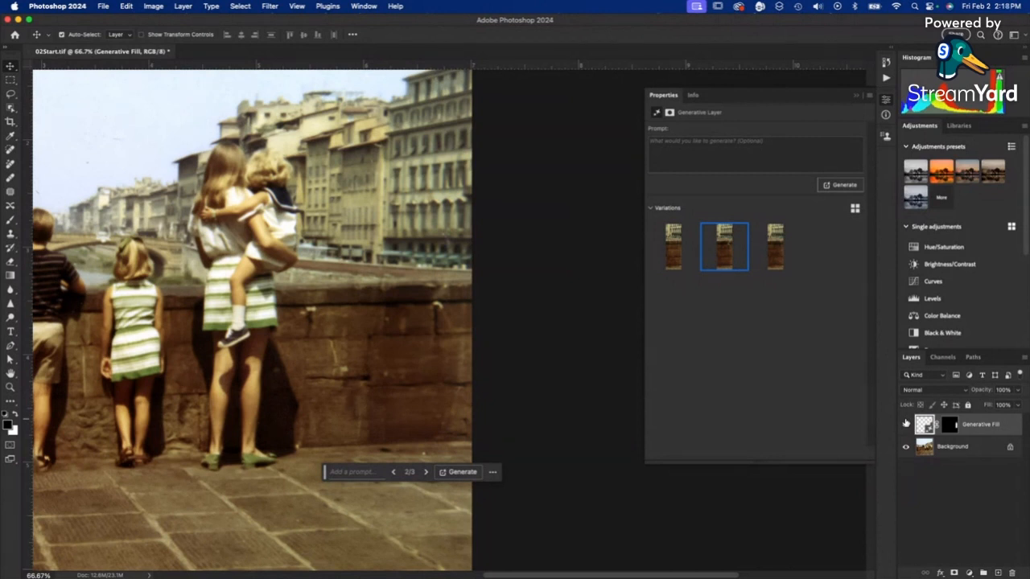
Flatten the Generative Fill layer and the Background into a single image.
key("super+0")
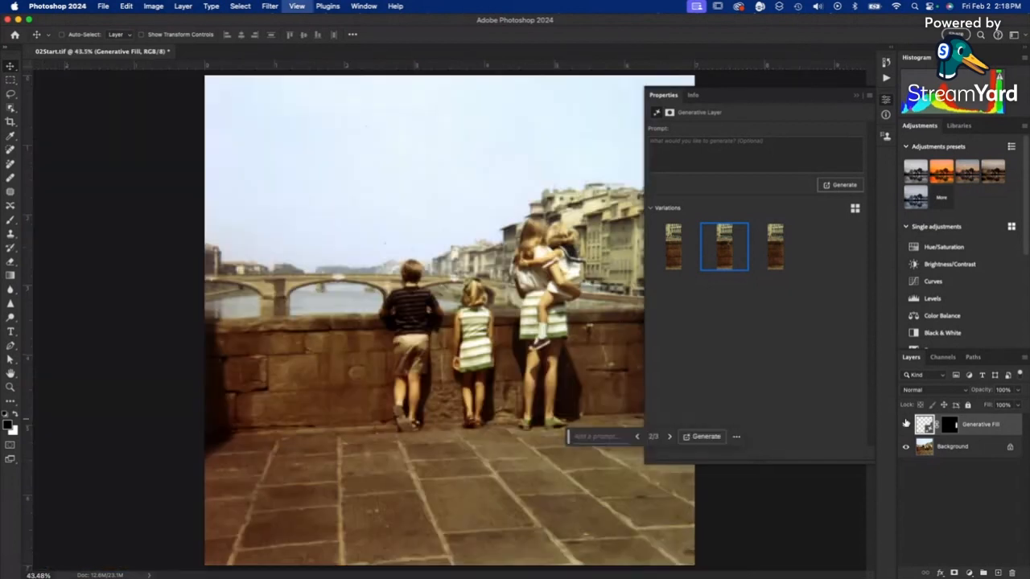
left_click(856, 96)
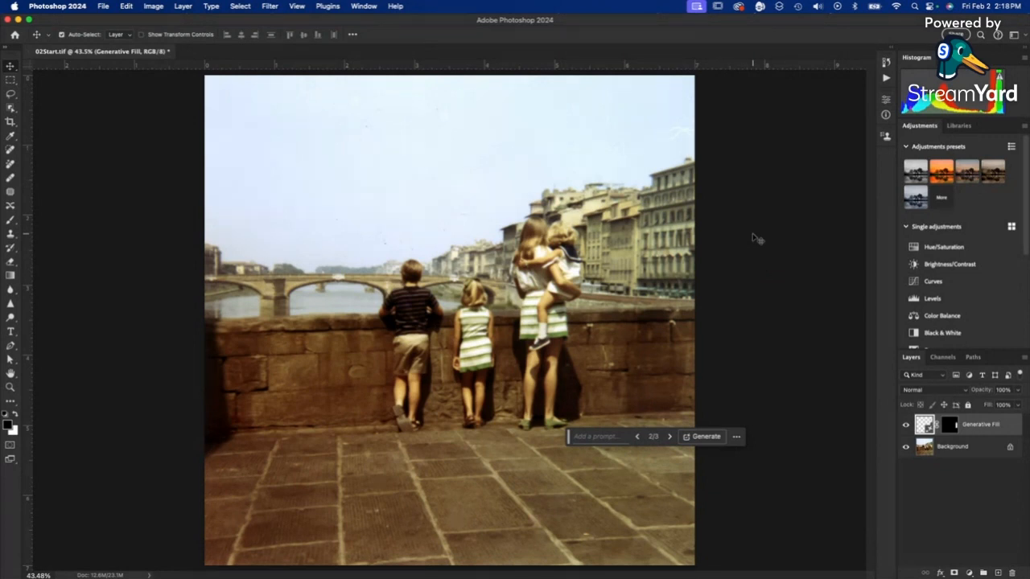
left_click_drag(569, 436, 740, 381)
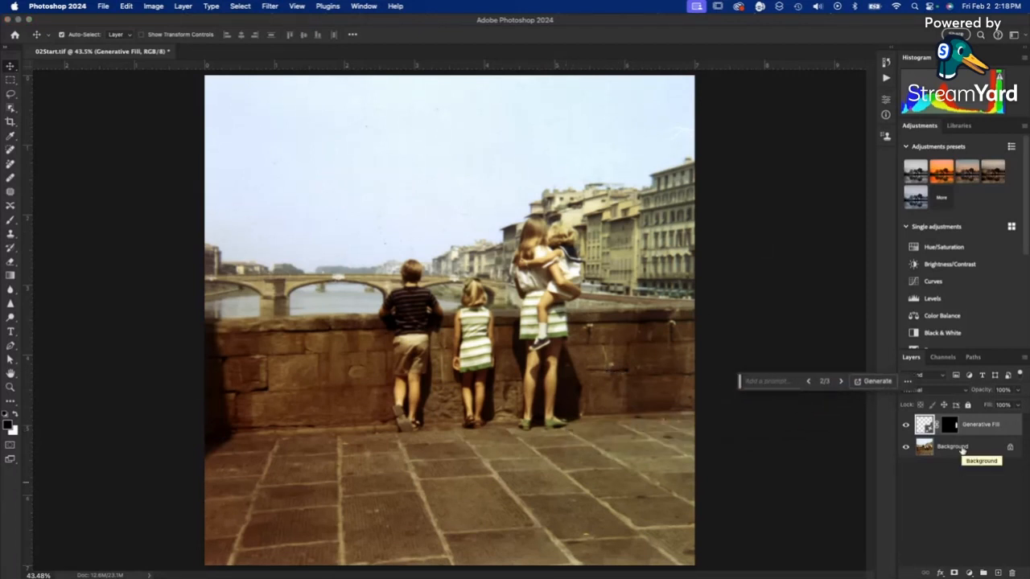
right_click(964, 453)
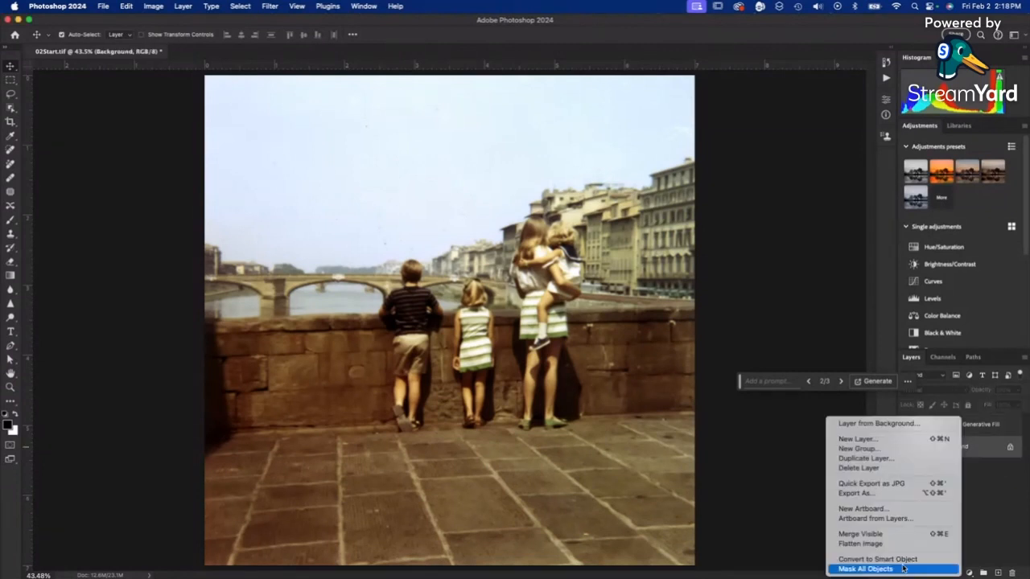
left_click(897, 545)
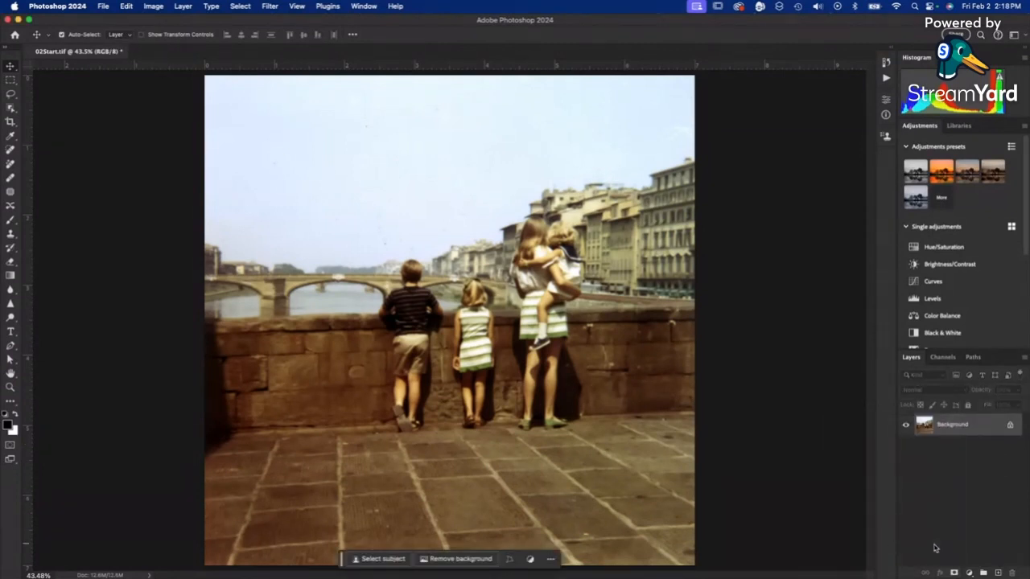
Open the Smart Sharpen filter on the flattened photo and compare the image with and without sharpening.
left_click(268, 5)
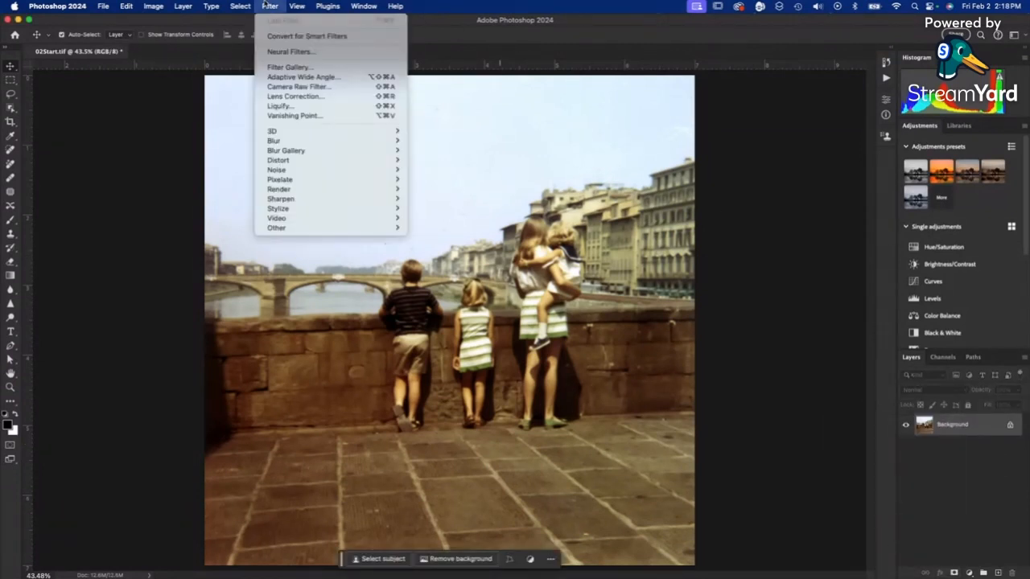
mouse_move(299, 199)
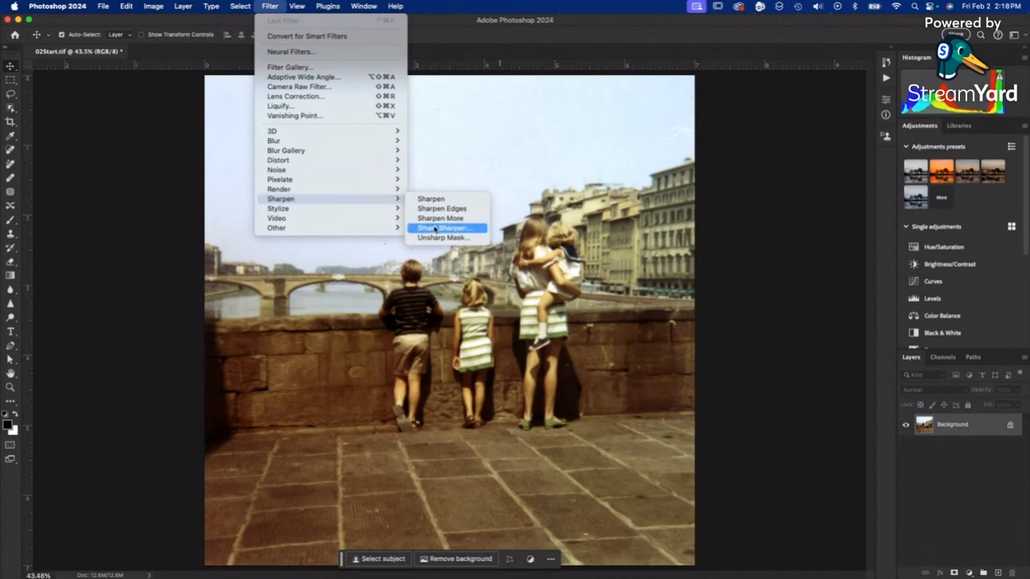
left_click(435, 229)
left_click_drag(413, 146, 154, 96)
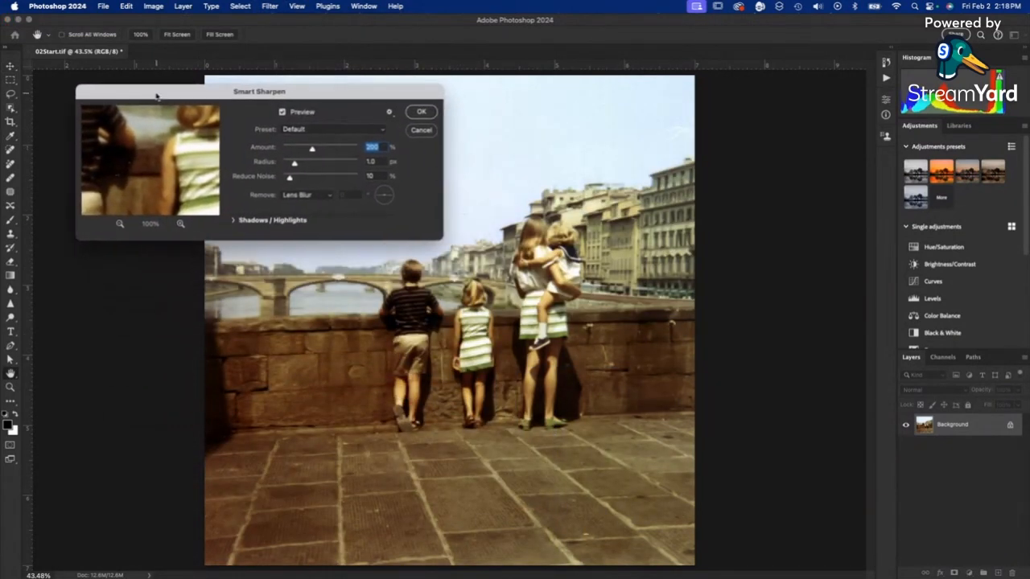
left_click(155, 168)
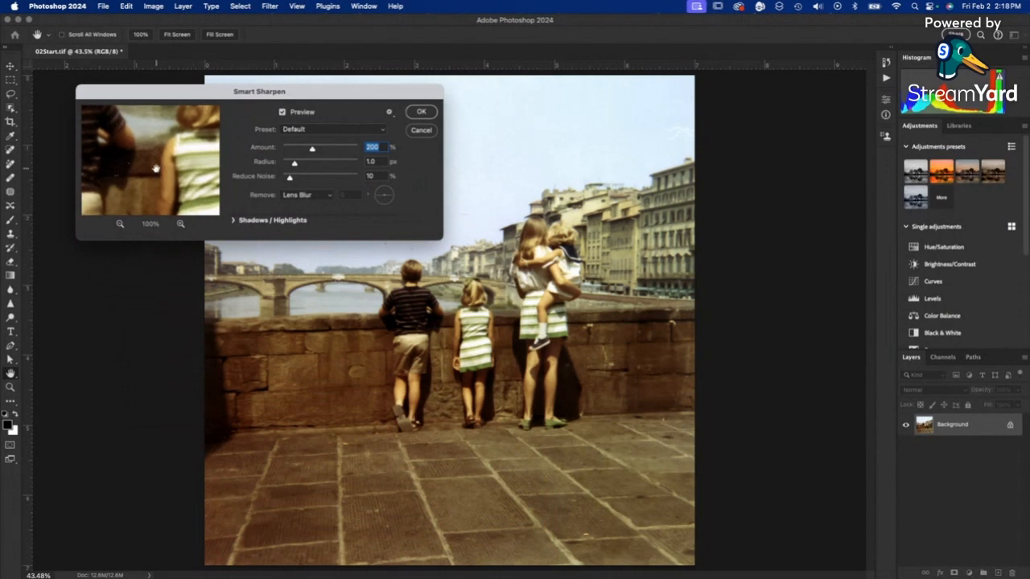
left_click_drag(156, 169, 157, 169)
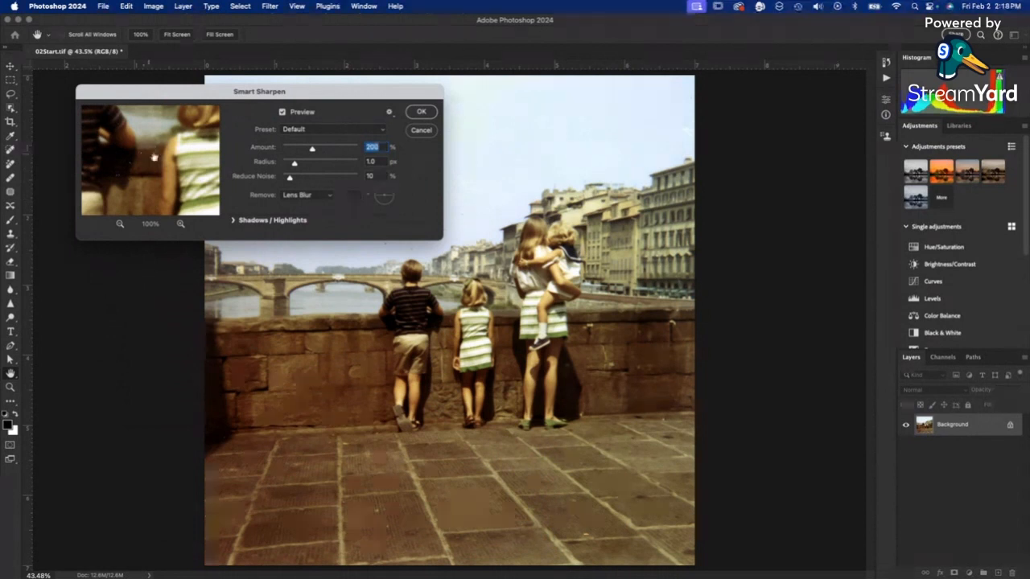
left_click(151, 169)
left_click(152, 169)
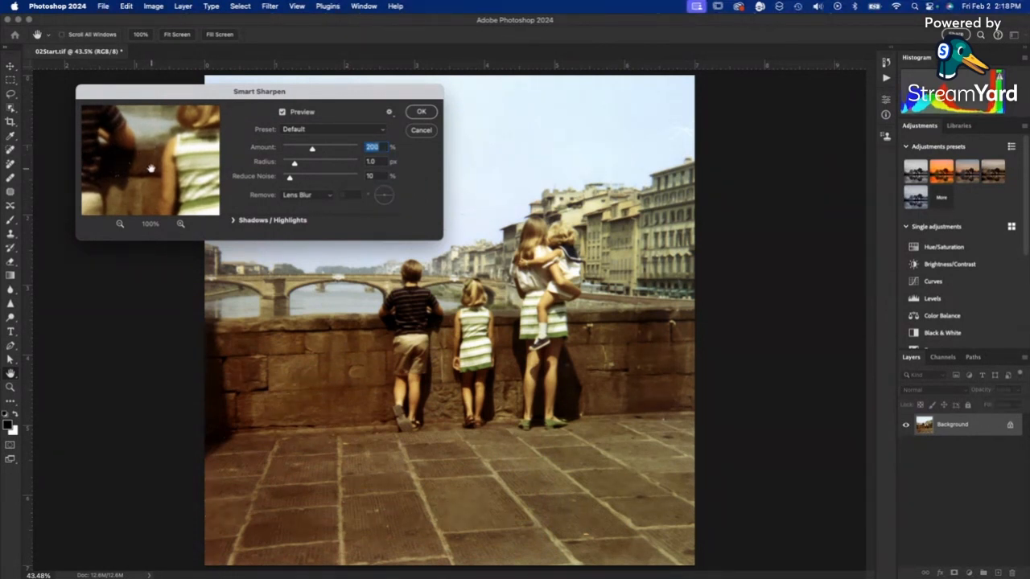
left_click(152, 169)
left_click(152, 169)
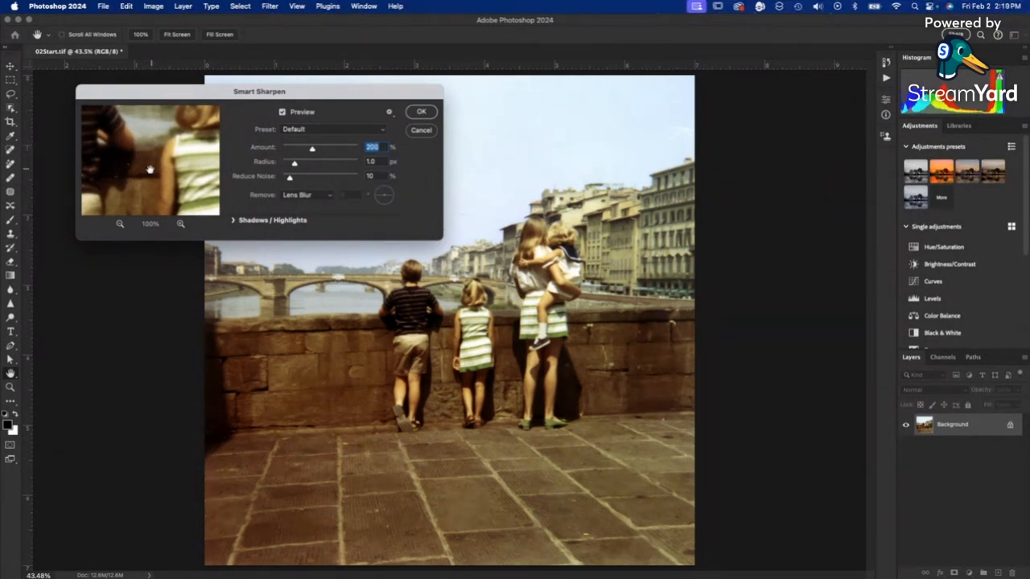
left_click(282, 112)
left_click(283, 113)
Set Smart Sharpen to remove Lens Blur with amount 100% and radius 3 px, and check the boy's head and distant buildings in its preview.
left_click(331, 199)
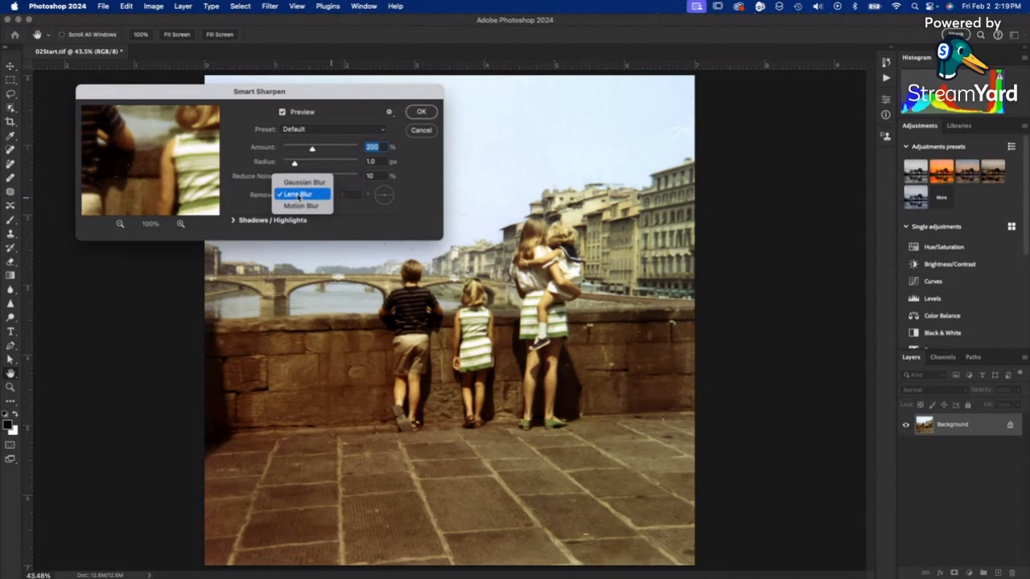
left_click(299, 196)
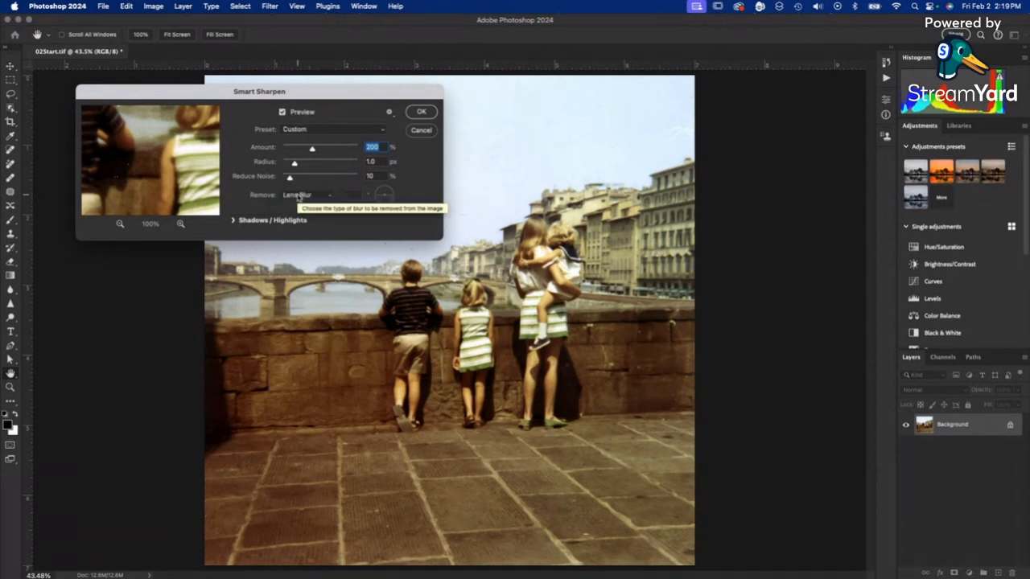
left_click_drag(313, 151, 299, 153)
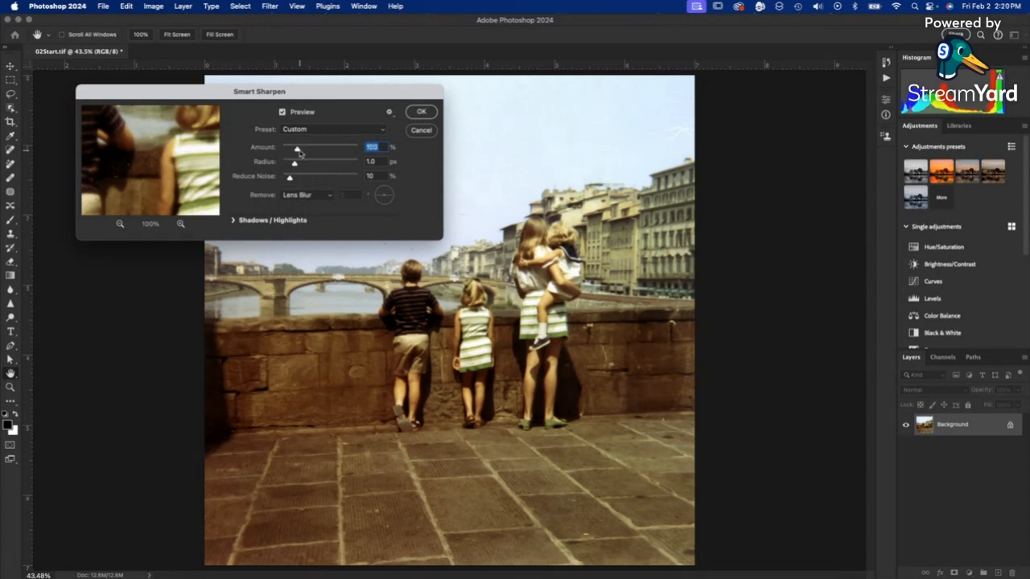
key("Tab")
type("3")
left_click(160, 176)
left_click_drag(132, 143, 217, 211)
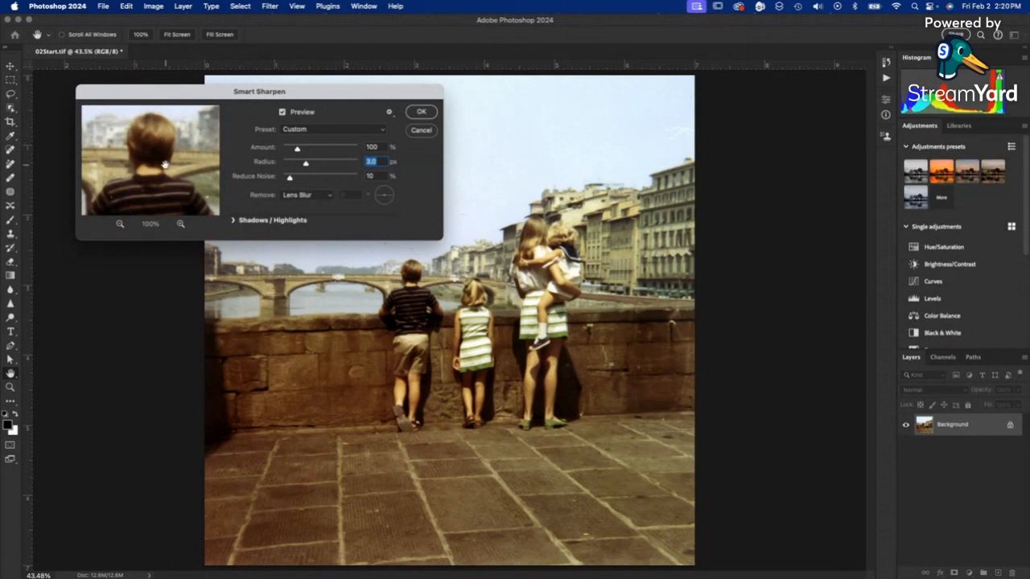
left_click_drag(165, 164, 10, 254)
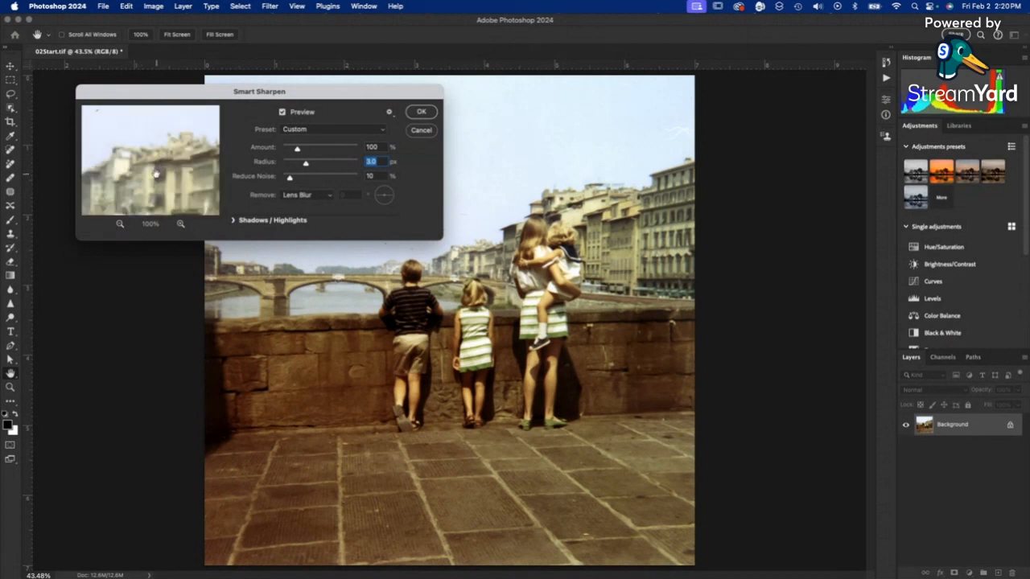
left_click(155, 174)
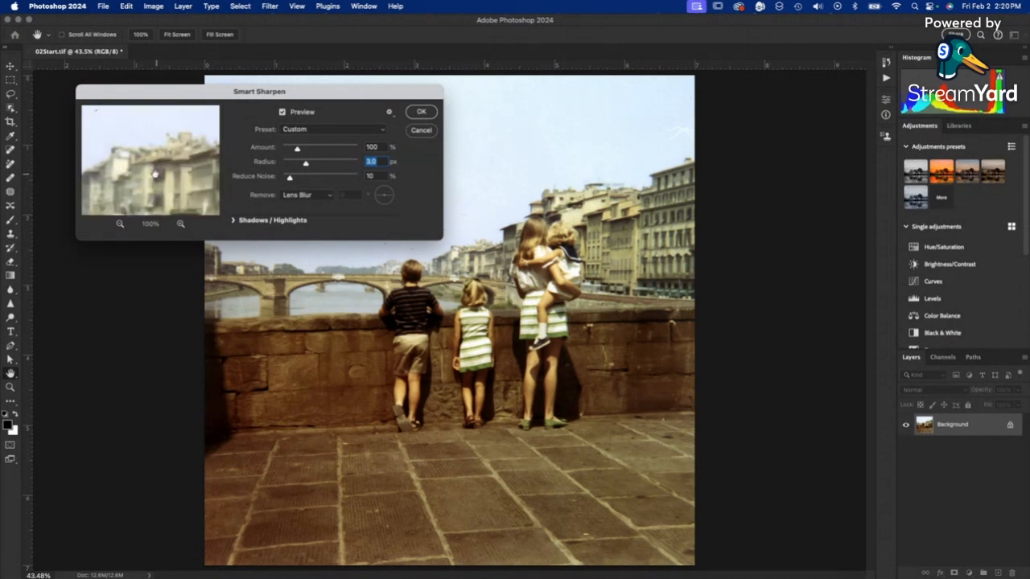
Apply the configured Smart Sharpen filter to the flattened photo.
left_click(421, 112)
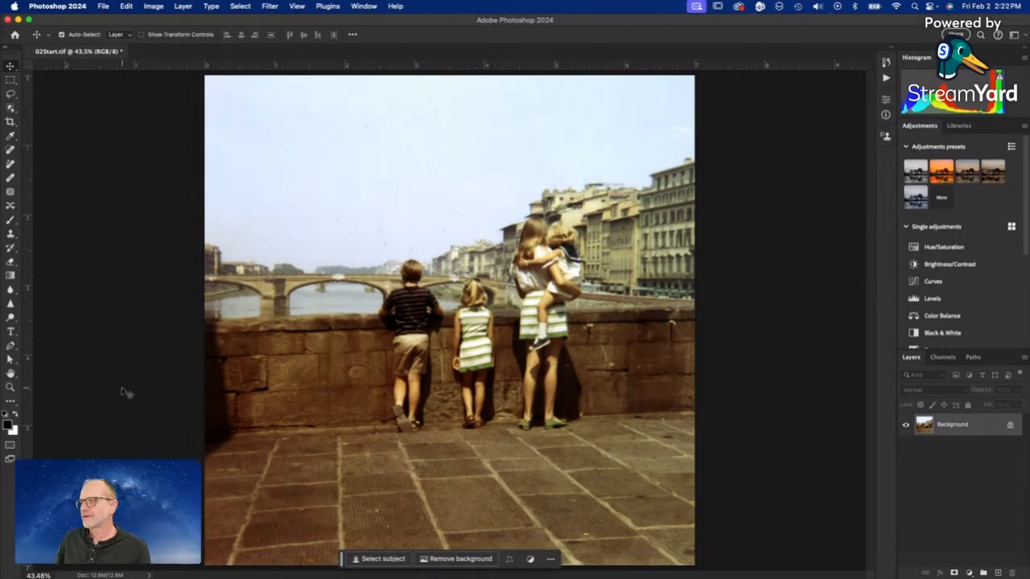
Set up an export of the restored photo in JPG format with the quality raised to 7.
left_click(103, 6)
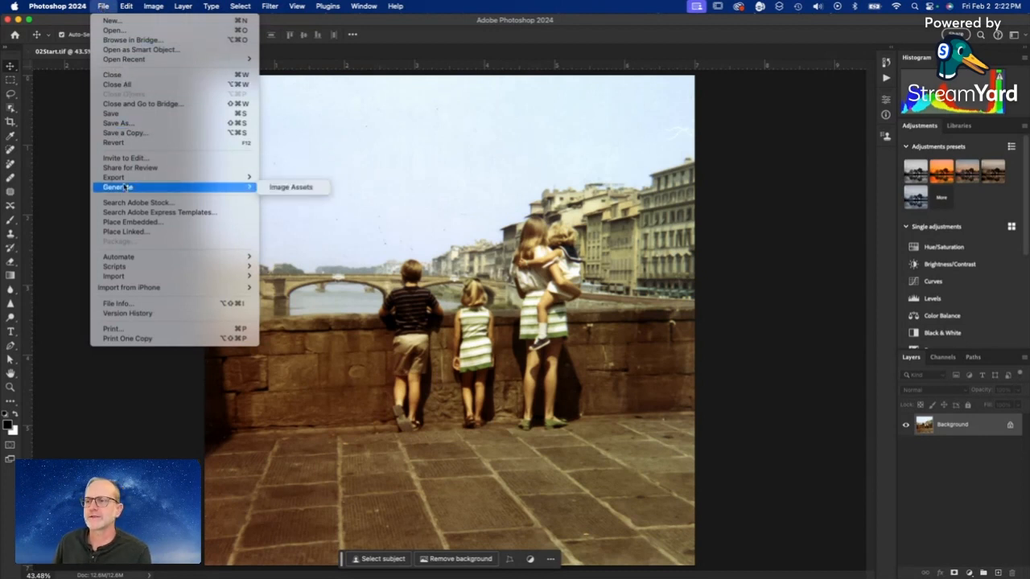
mouse_move(130, 180)
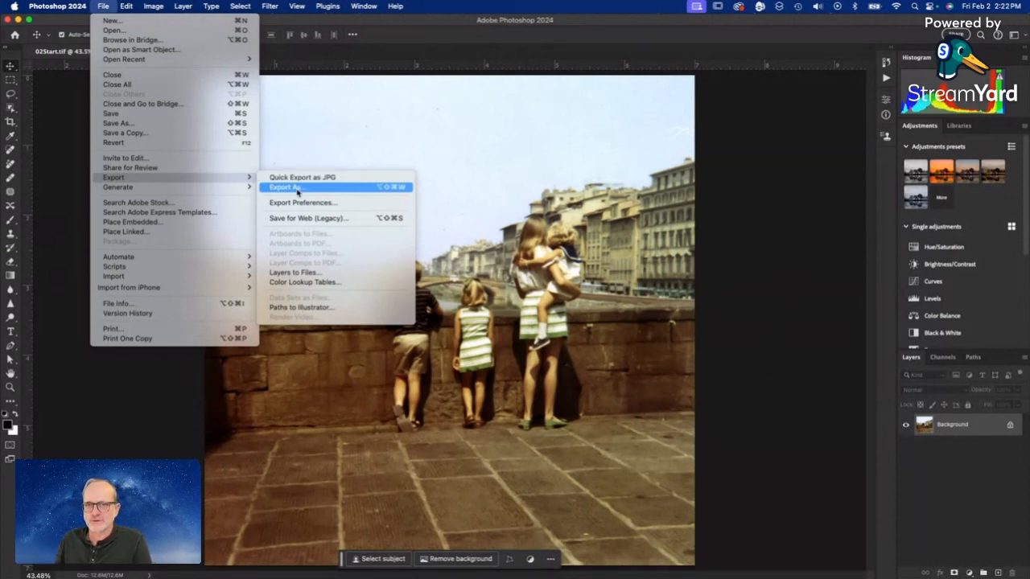
left_click(297, 188)
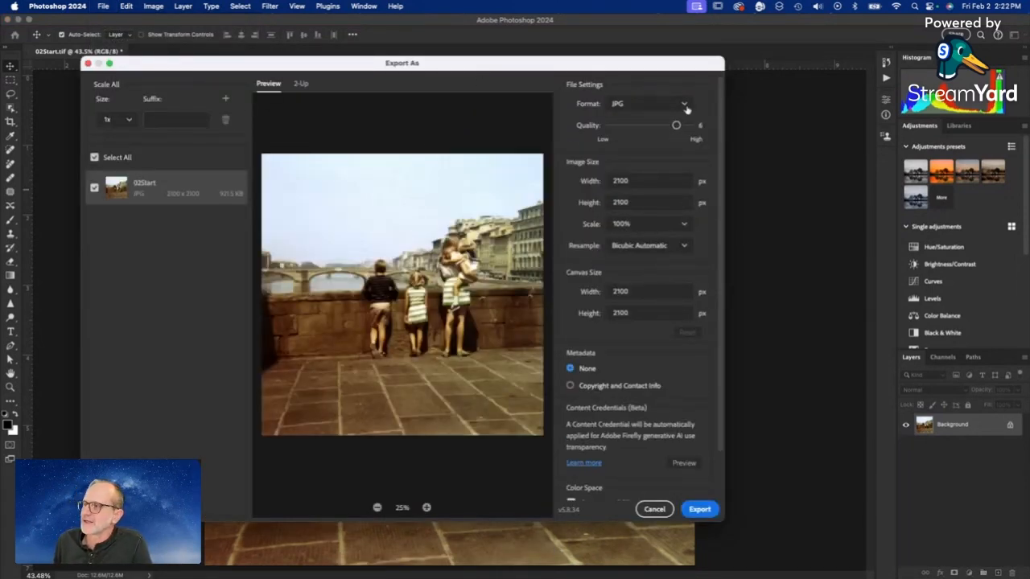
left_click(656, 106)
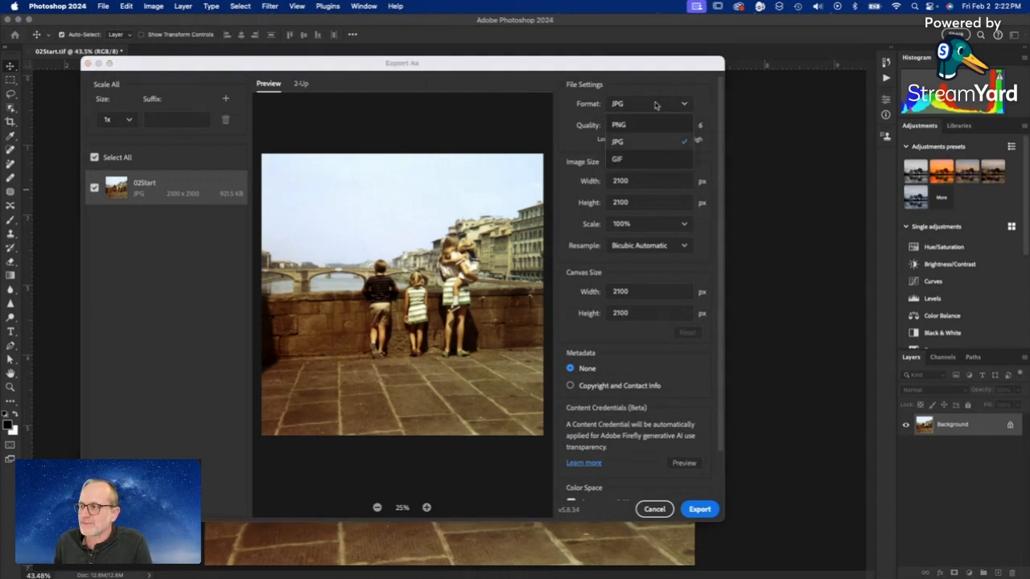
left_click(578, 114)
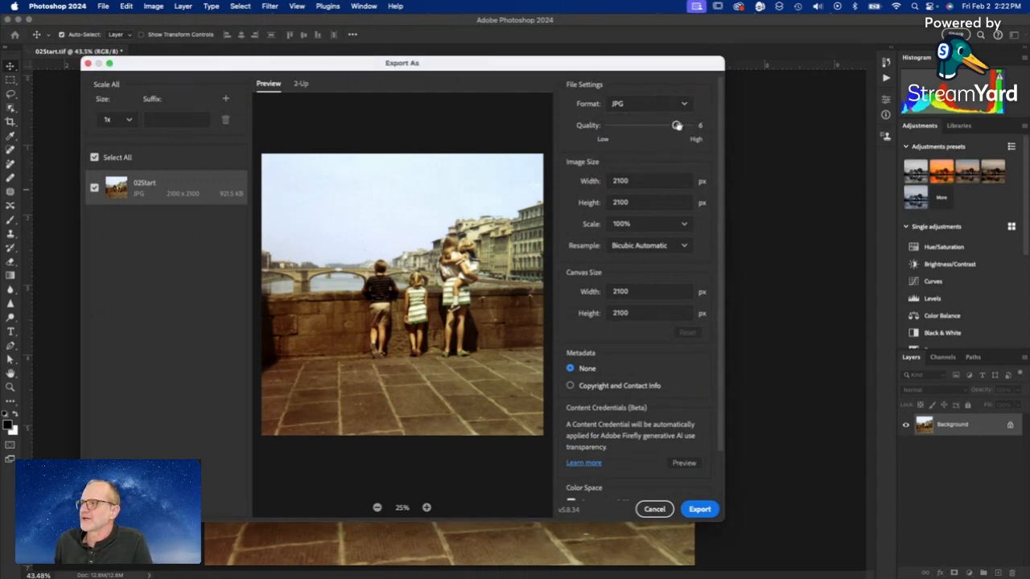
left_click_drag(677, 126, 690, 125)
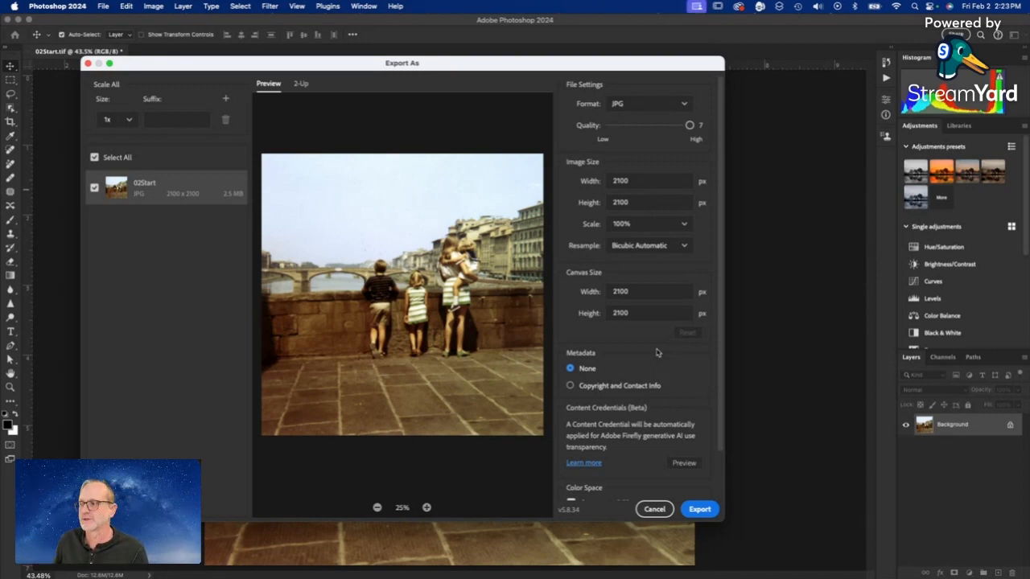
Export the photo to the Desktop folder under the file name restoredVacationPhoto.jpg.
left_click(699, 509)
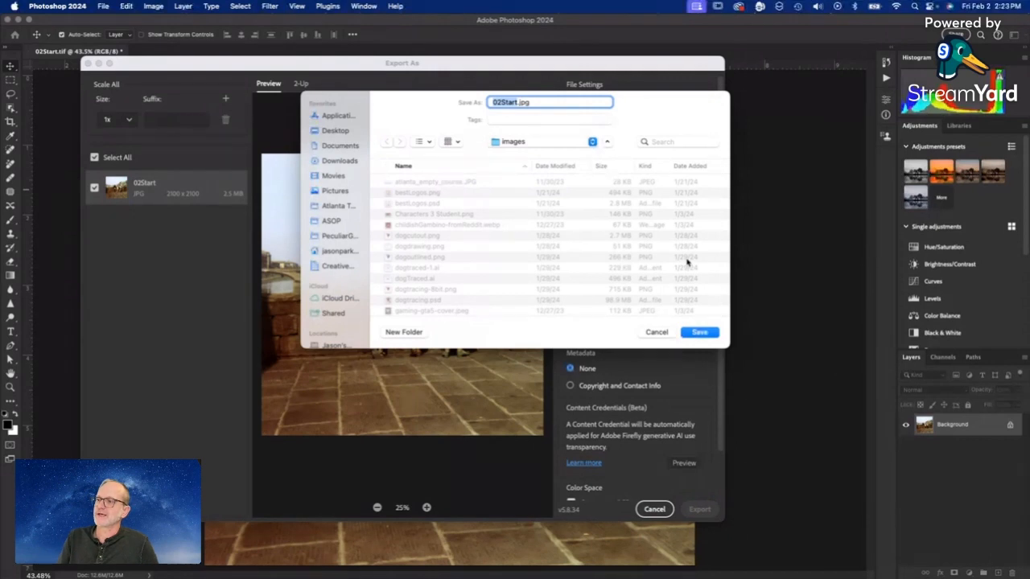
type("restored")
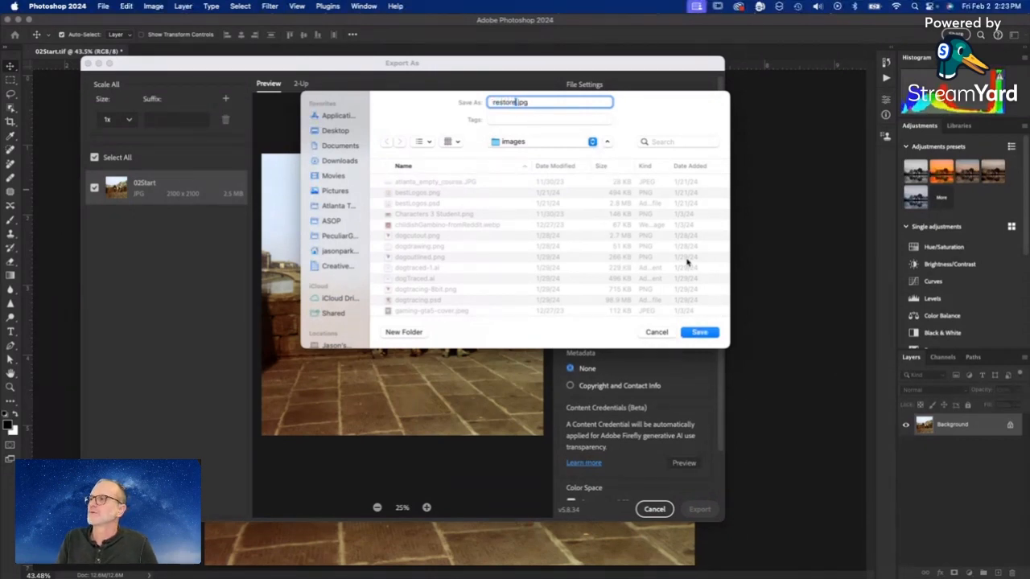
type("Vacation")
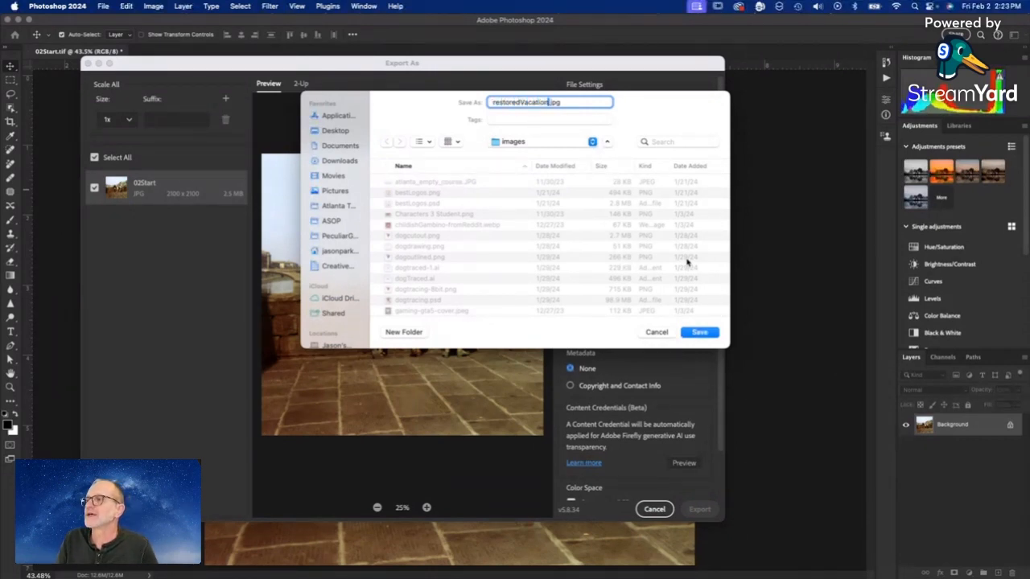
type("Photo")
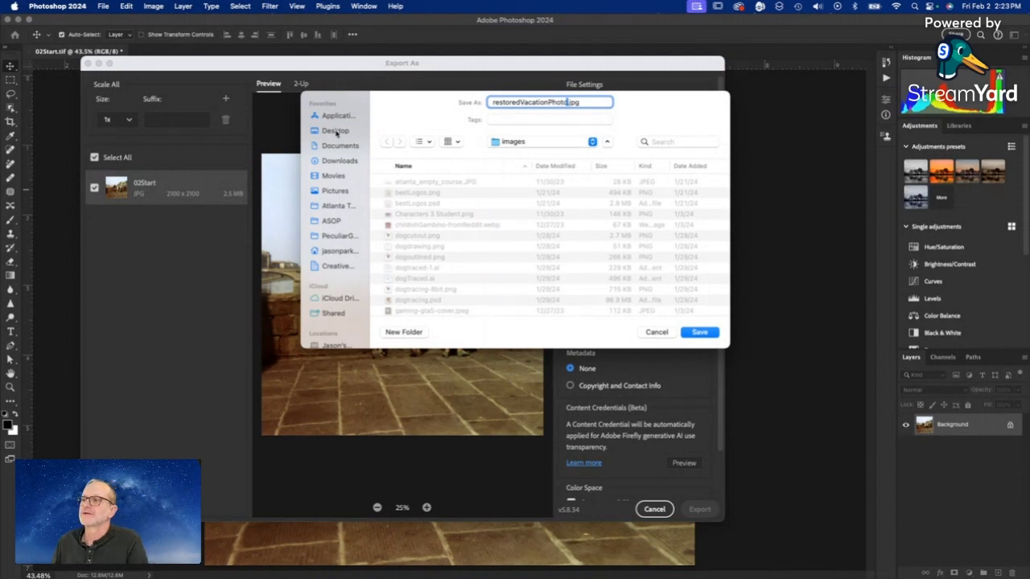
left_click(335, 131)
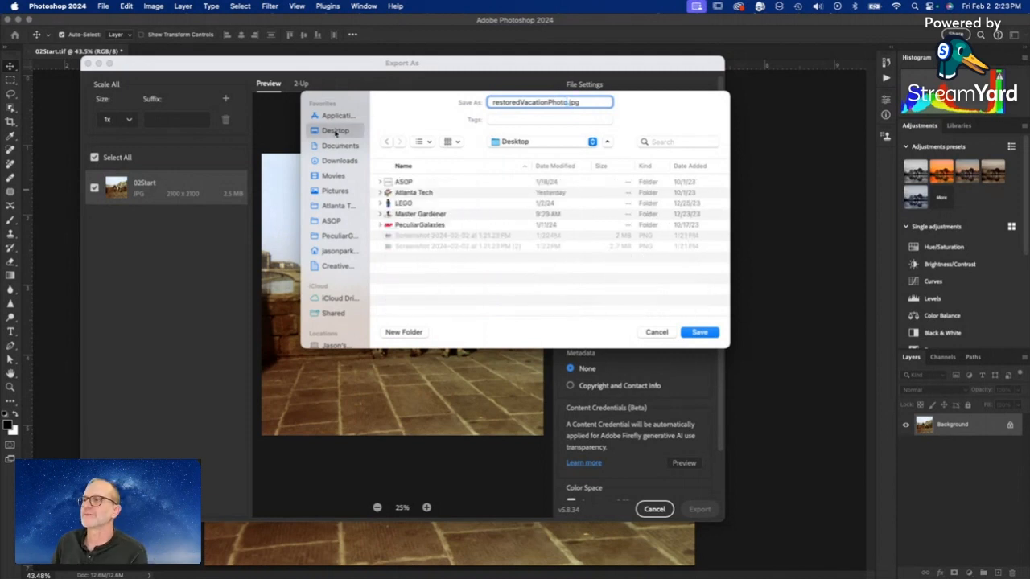
left_click(700, 332)
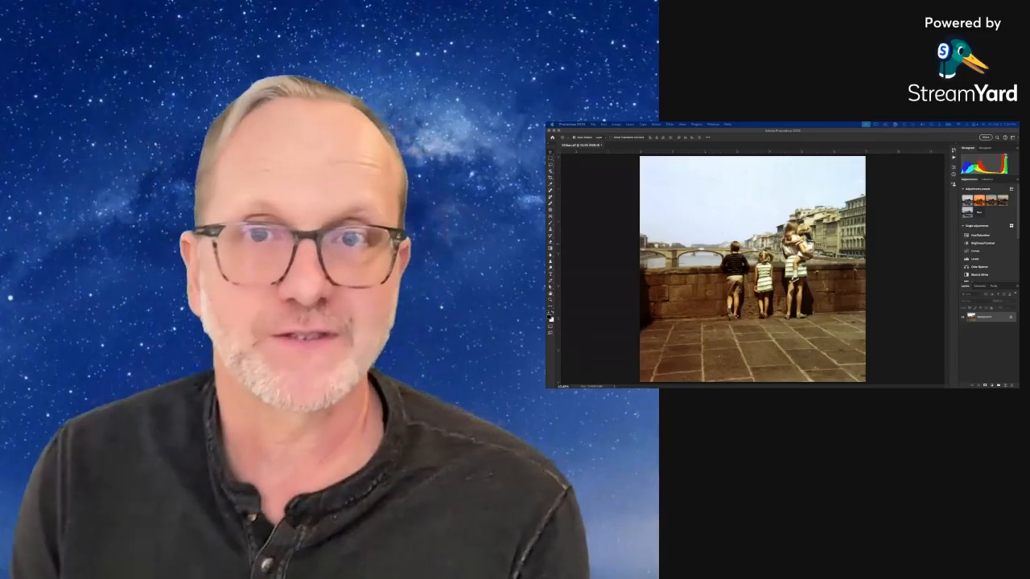